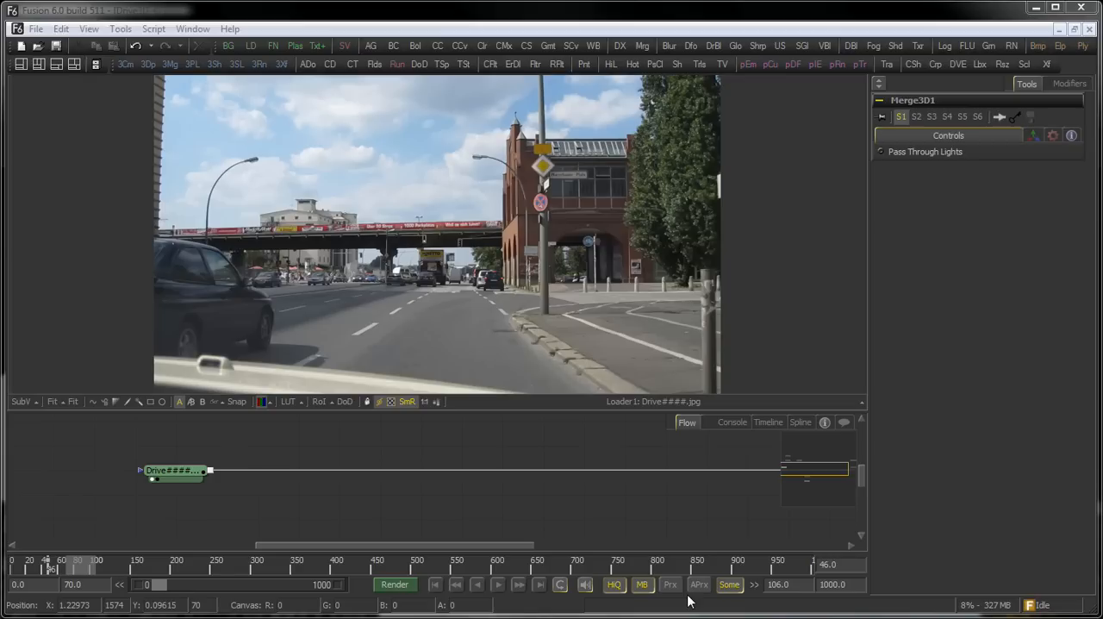
Play and scrub through the driving footage, examining the brick building's facade and windows up close.
left_click(497, 585)
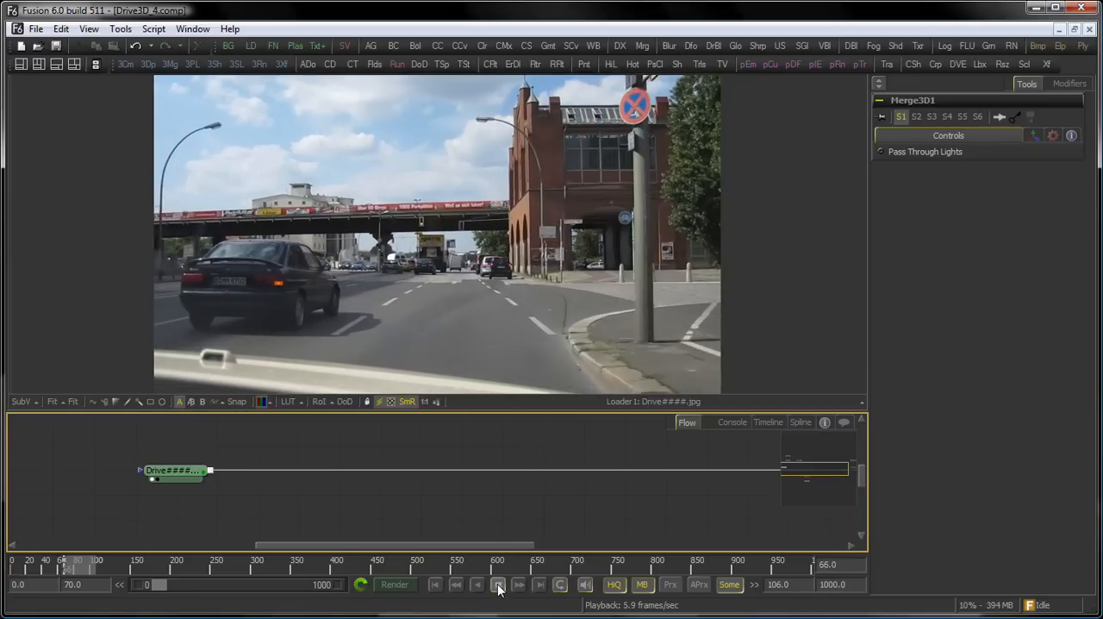
left_click(498, 585)
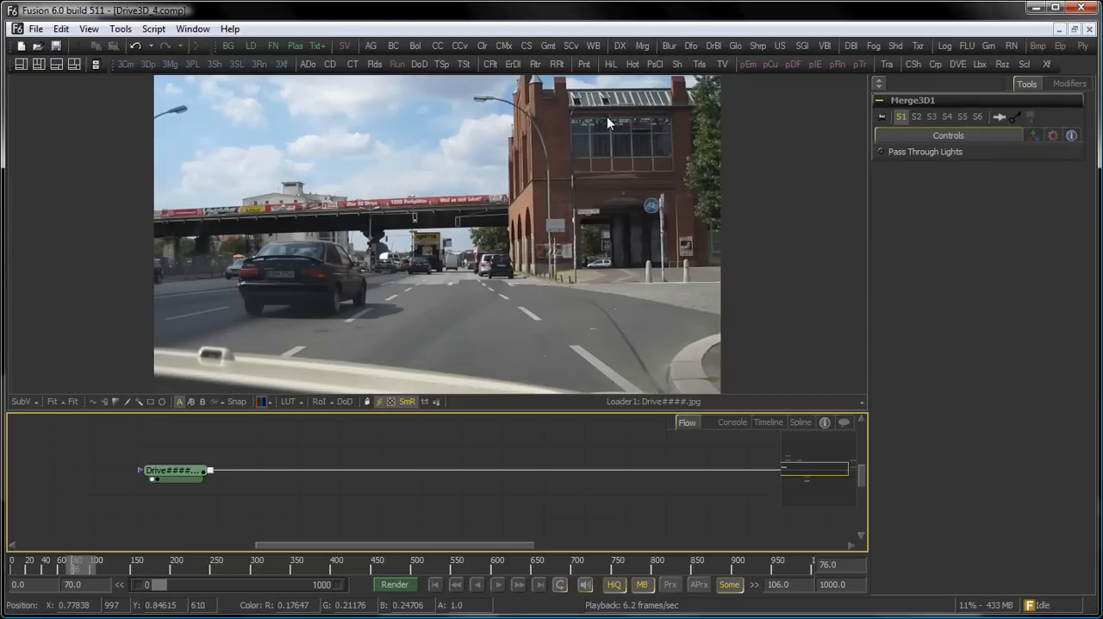
left_click_drag(573, 134, 562, 203)
scroll(603, 162, "up", 5)
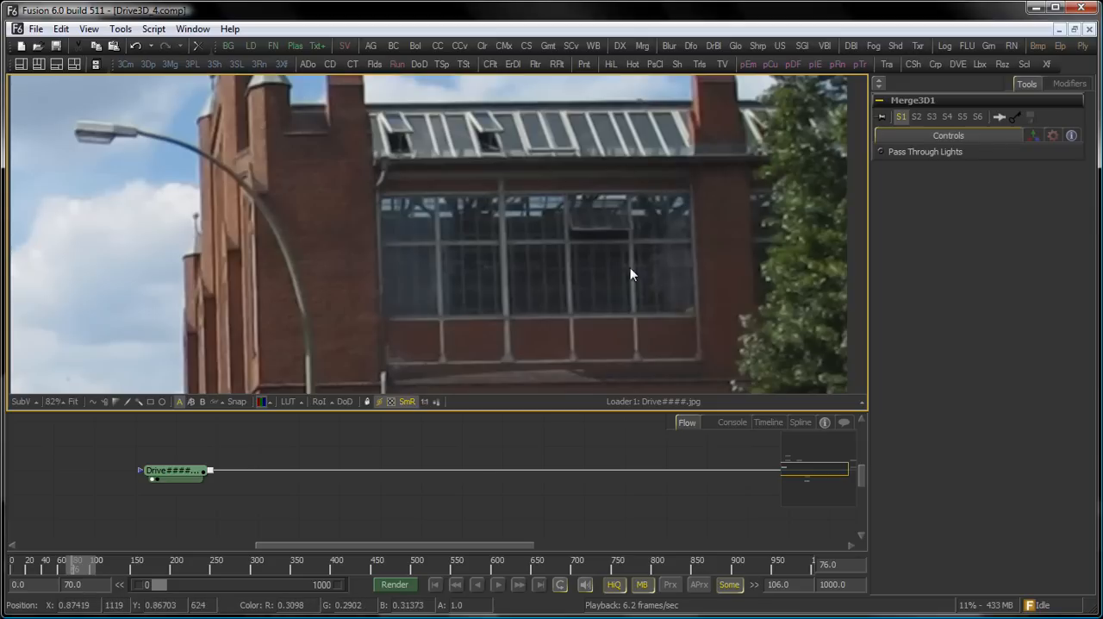
scroll(514, 346, "down", 2)
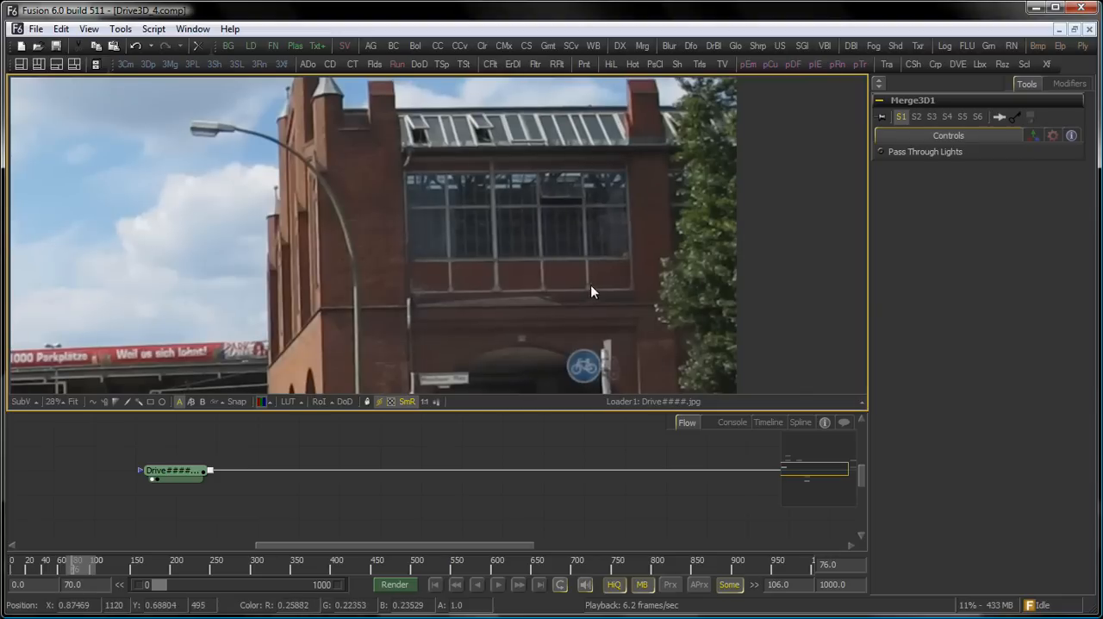
scroll(602, 260, "down", 2)
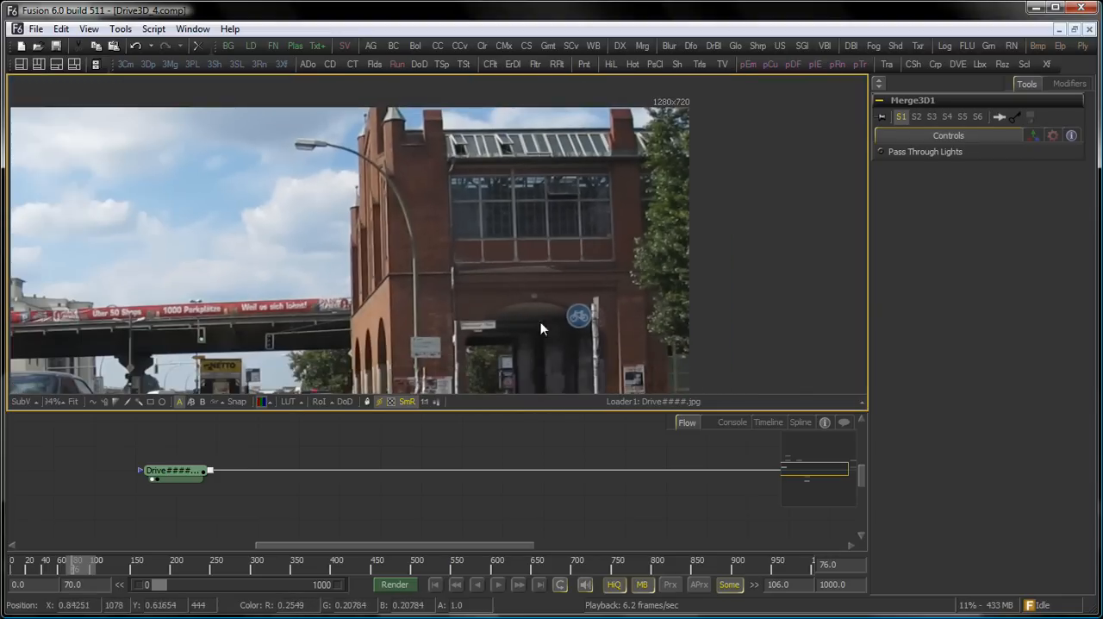
left_click_drag(75, 560, 97, 564)
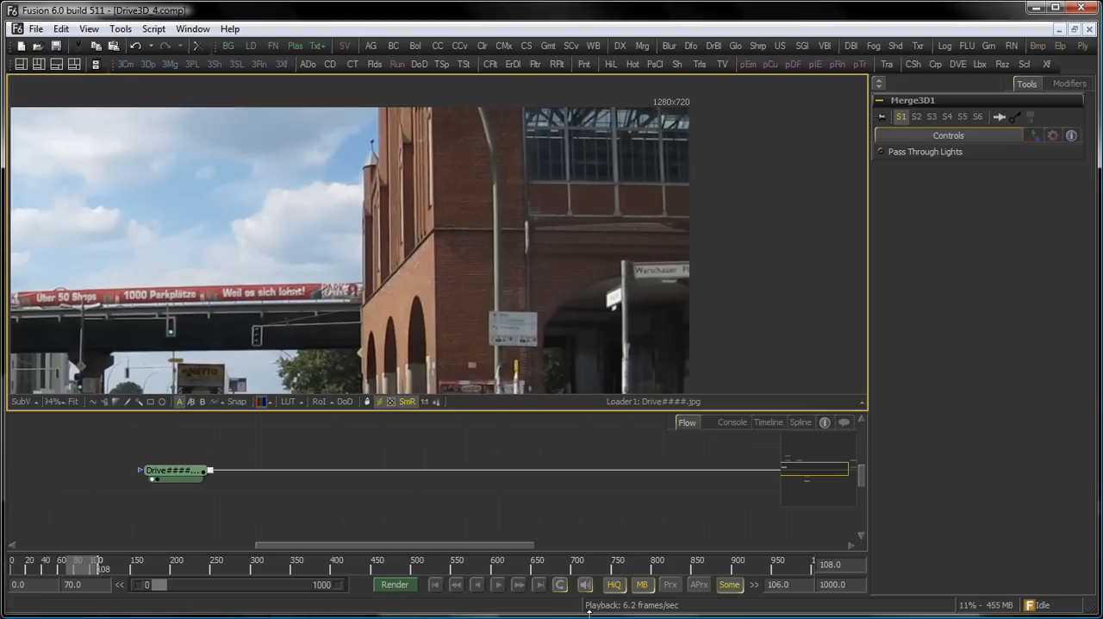
key("space")
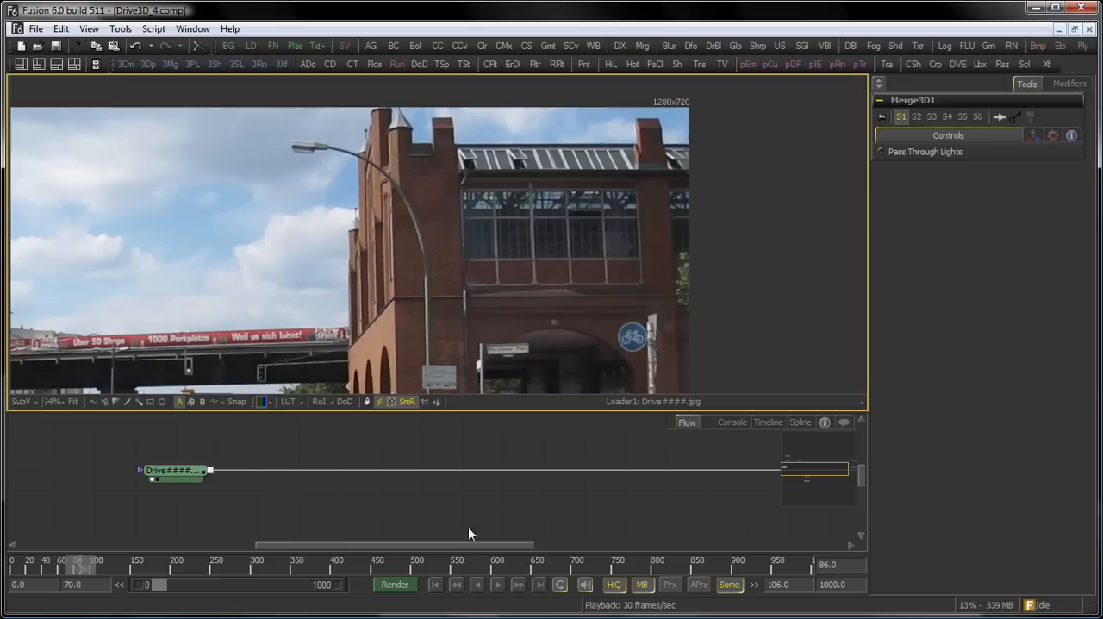
left_click(498, 585)
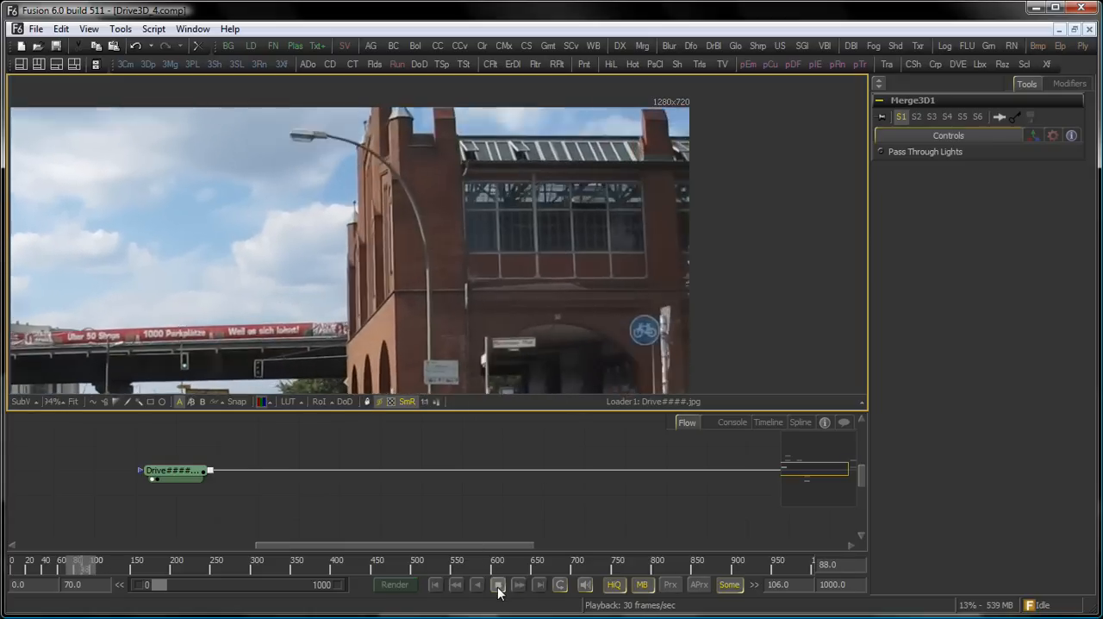
left_click(498, 585)
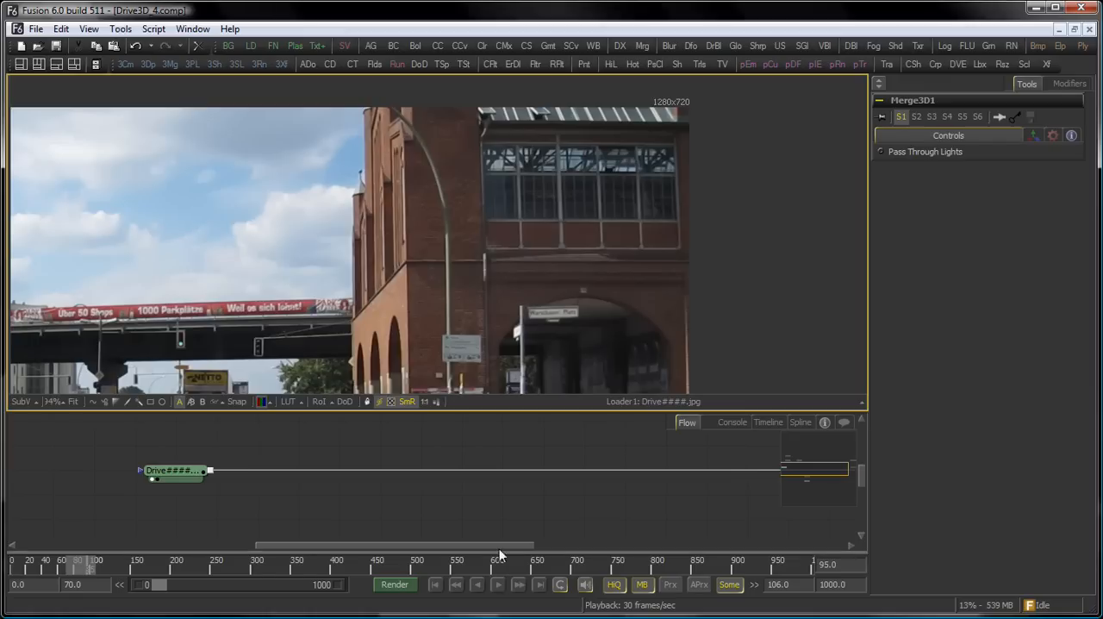
Connect the Drive footage loader to the camera node and show Merge3D1 in the viewer.
left_click_drag(496, 441, 463, 506)
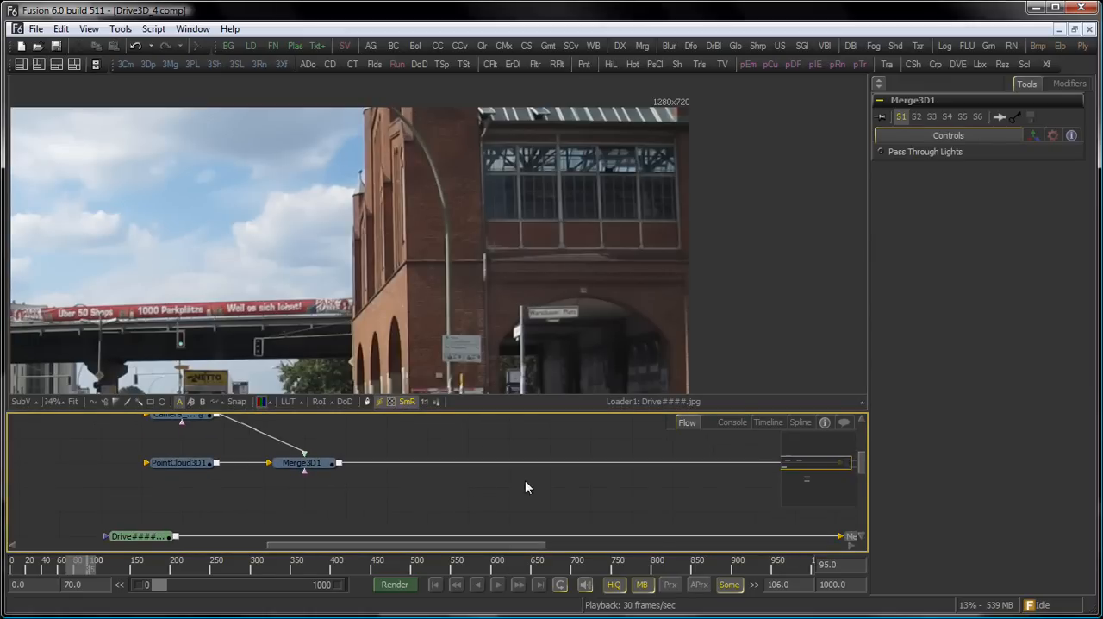
left_click_drag(591, 493, 545, 495)
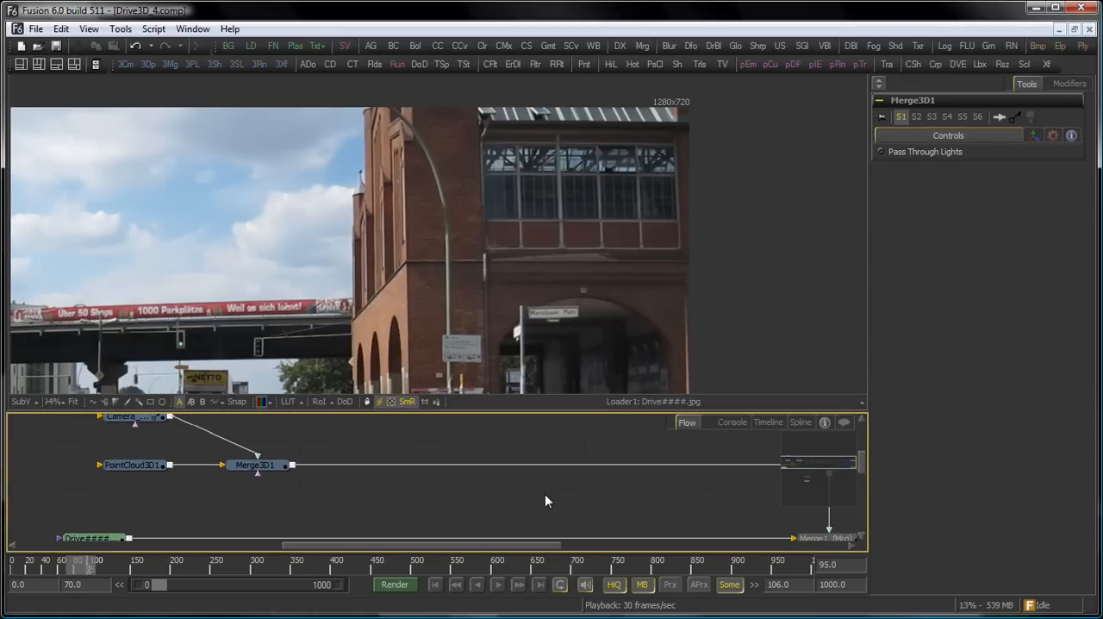
left_click_drag(182, 505, 321, 486)
left_click_drag(240, 519, 295, 463)
scroll(189, 513, "down", 1)
left_click_drag(453, 504, 479, 254)
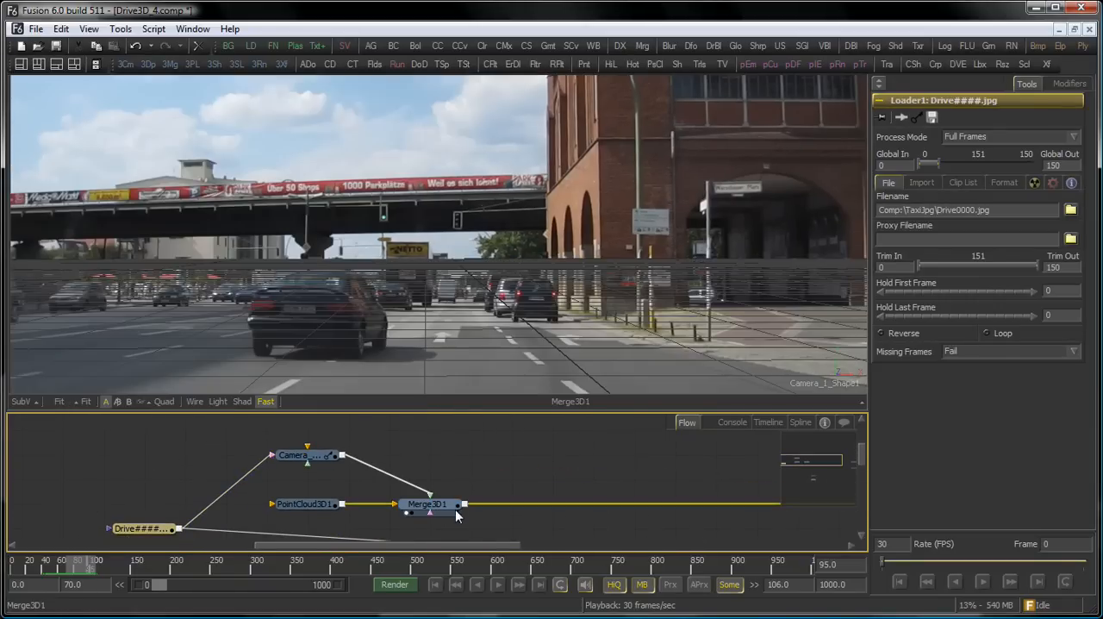
Turn off the grid in the 3D view of Merge3D1.
right_click(455, 284)
mouse_move(550, 331)
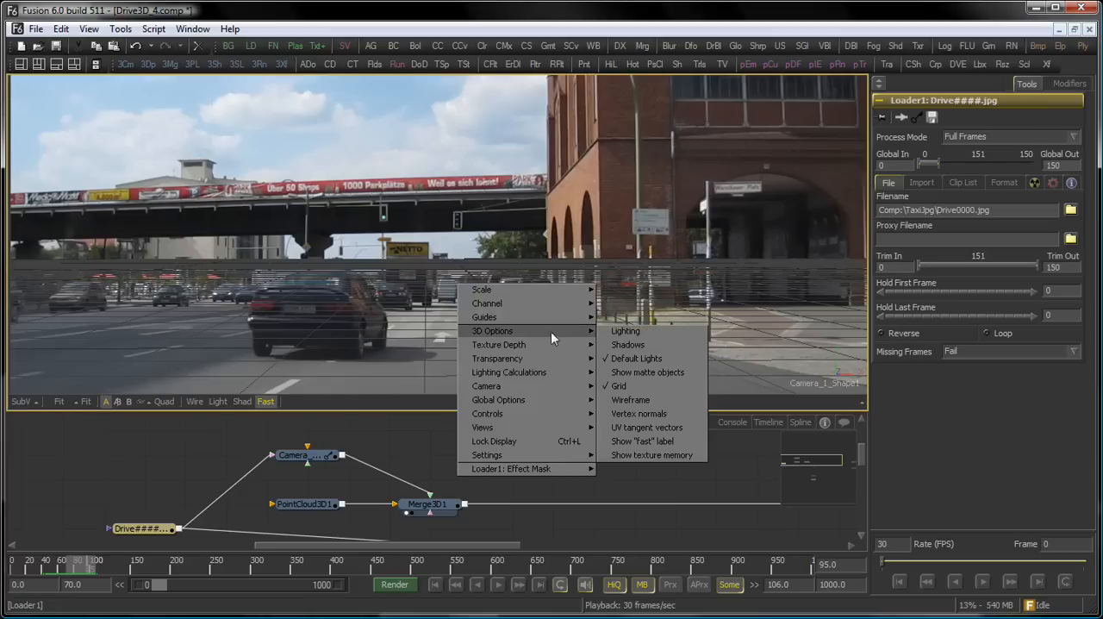
left_click(638, 387)
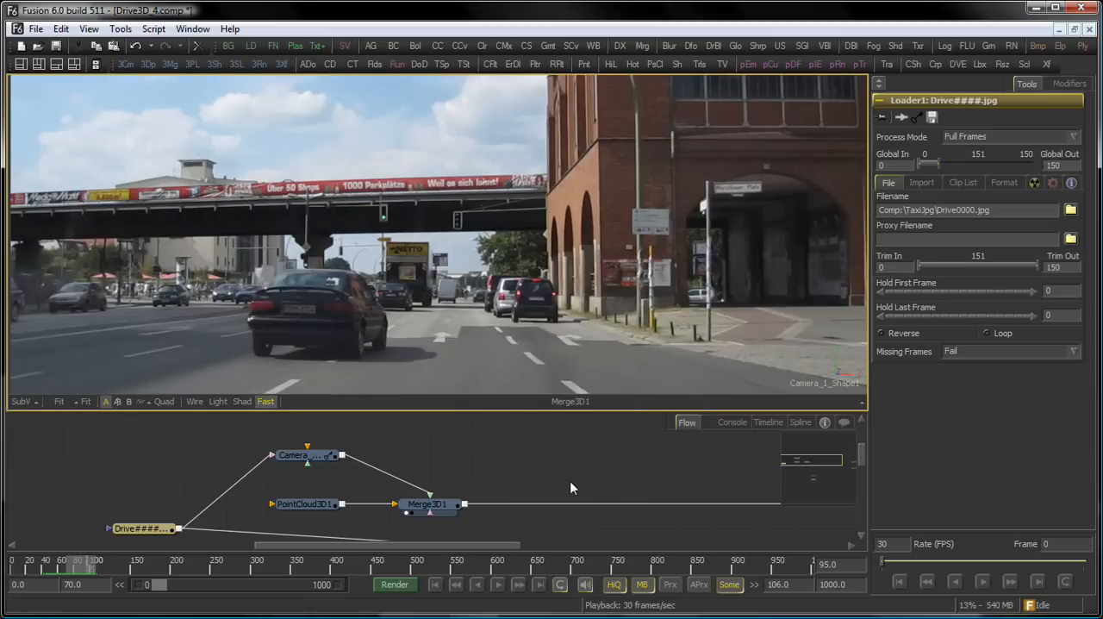
Select PointCloud3D1, play back its tracking points over the footage, and go to frame 80.
left_click(334, 504)
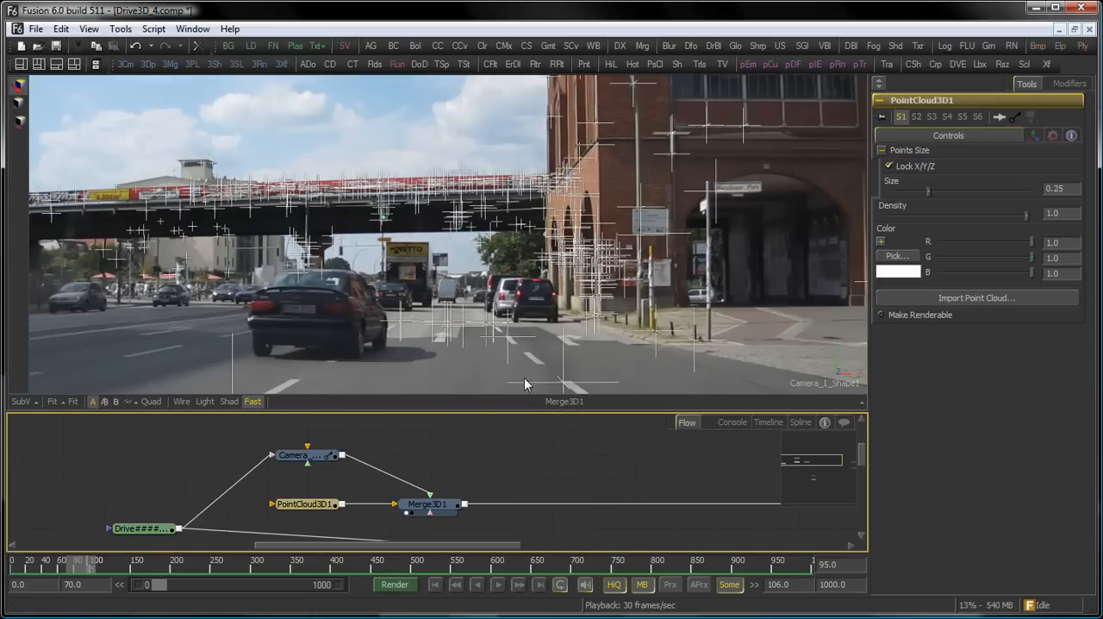
left_click(498, 585)
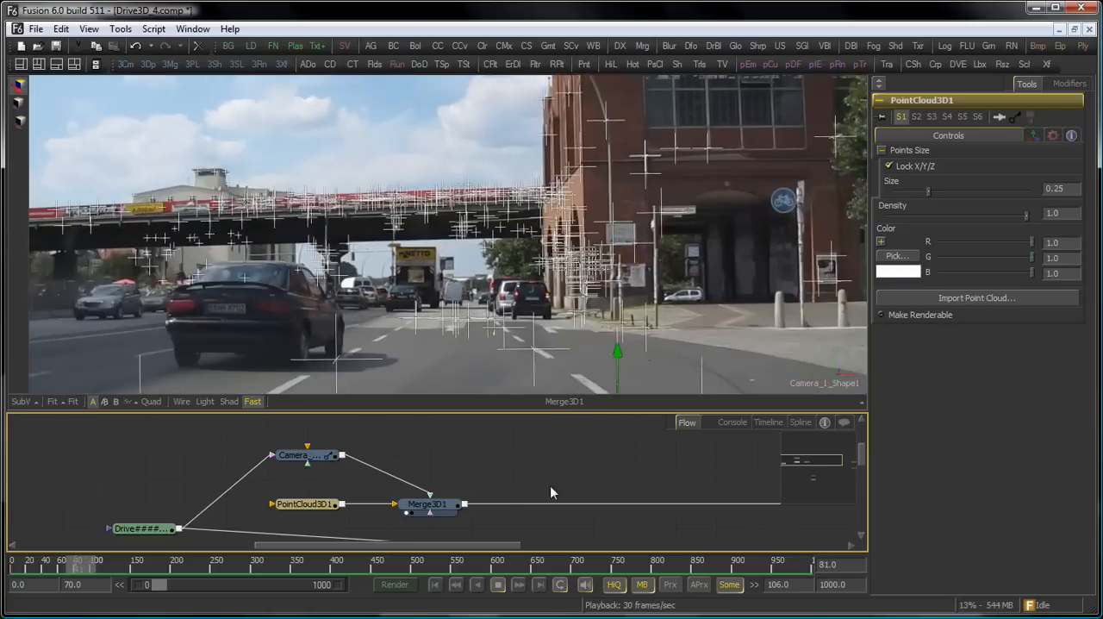
key("space")
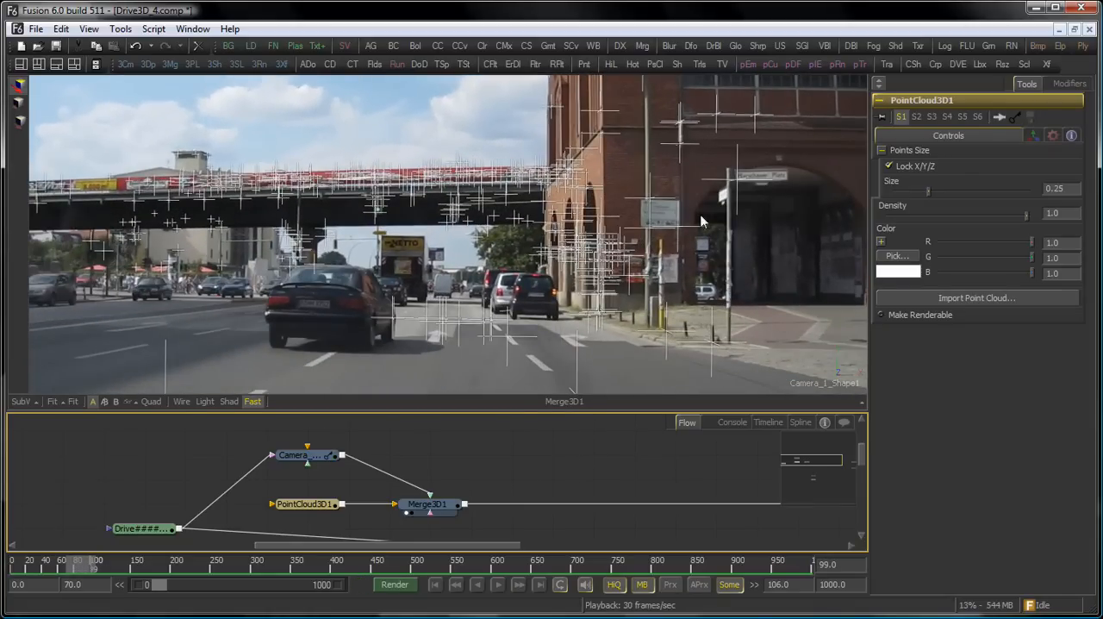
left_click(83, 565)
mouse_move(83, 566)
left_mouse_down()
mouse_move(67, 559)
mouse_move(79, 561)
left_mouse_up()
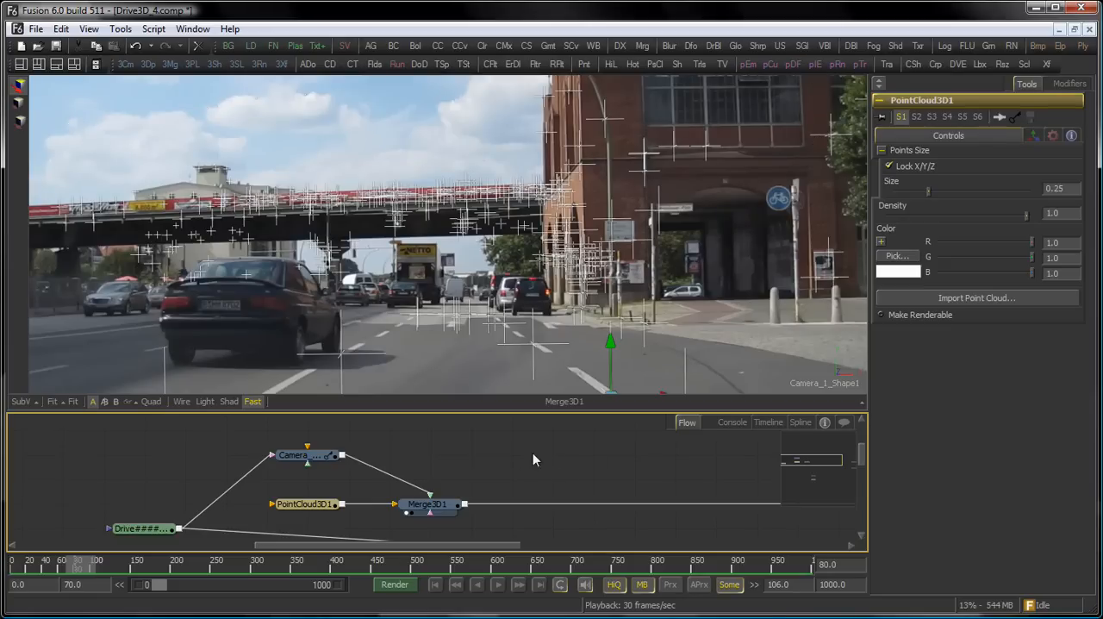
Disconnect the Drive footage loader from the camera node and show Merge1 in the viewer.
left_click_drag(524, 475, 478, 470)
left_click_drag(224, 452, 252, 477)
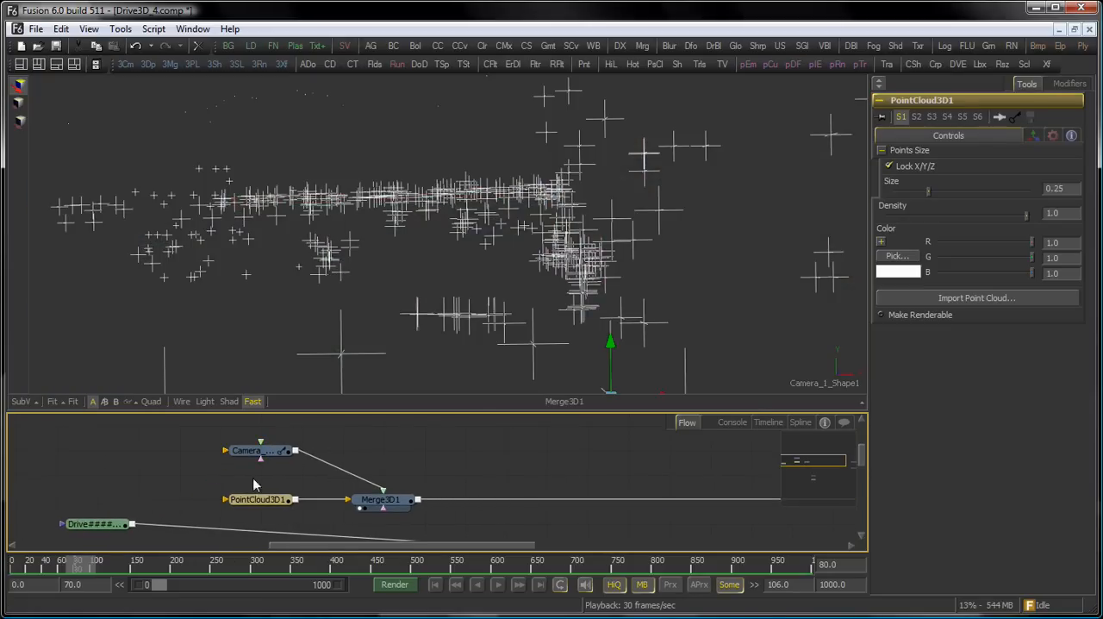
left_click_drag(460, 482, 287, 471)
left_click_drag(432, 496, 400, 440)
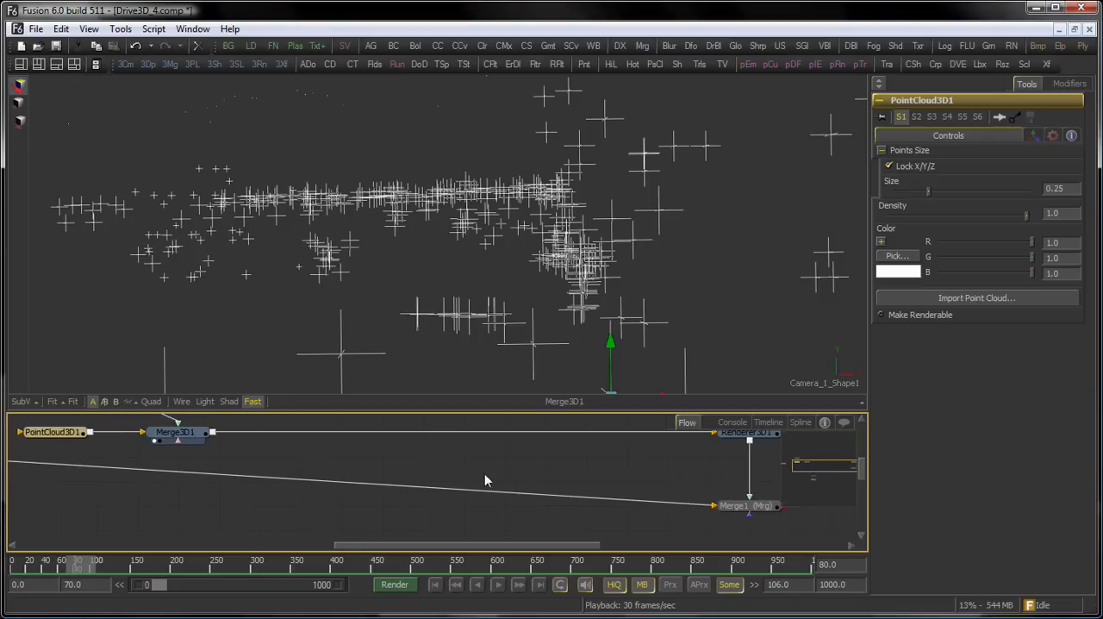
left_click_drag(746, 507, 702, 362)
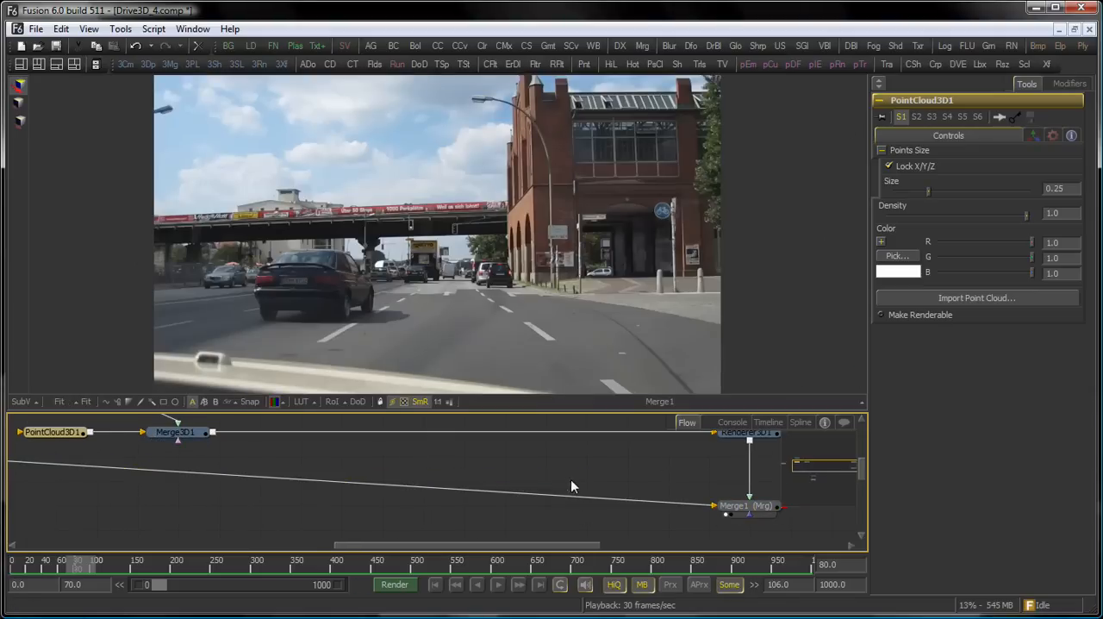
Insert a Locator 3D tool between Merge3D1 and Renderer3D1 and make it renderable.
left_click_drag(613, 443, 588, 490)
left_click(731, 480)
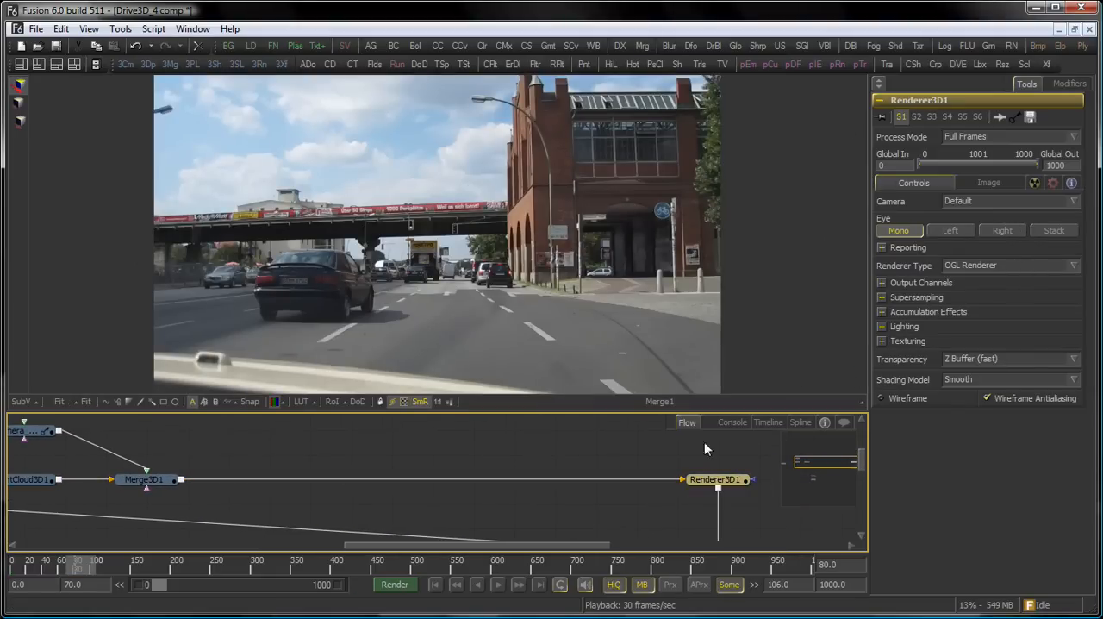
left_click(143, 479)
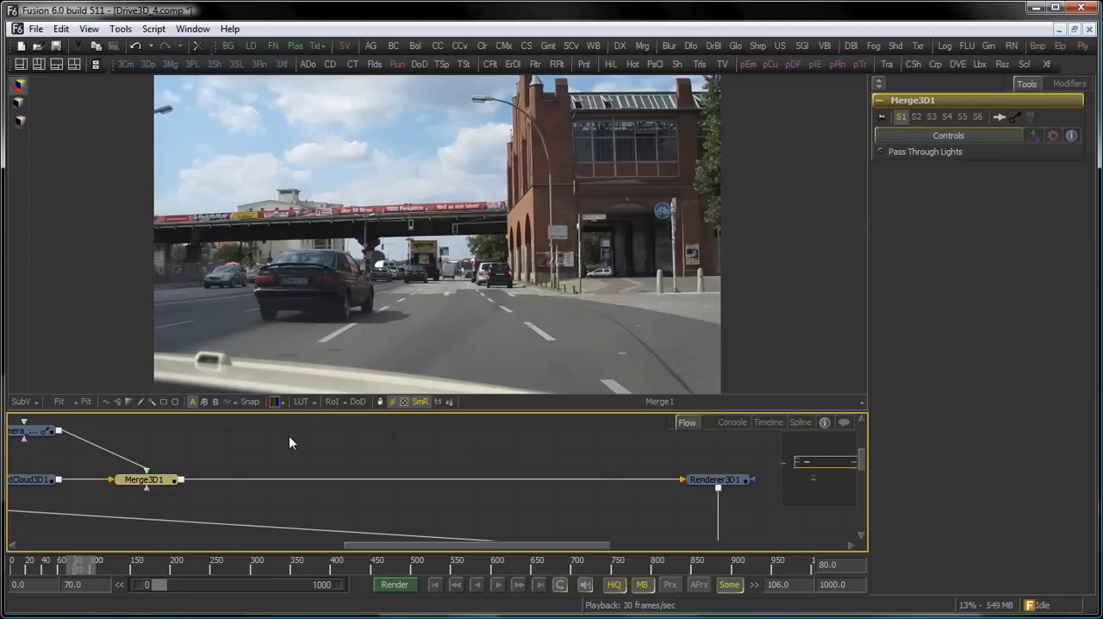
key("ctrl+space")
type("loc")
key("Return")
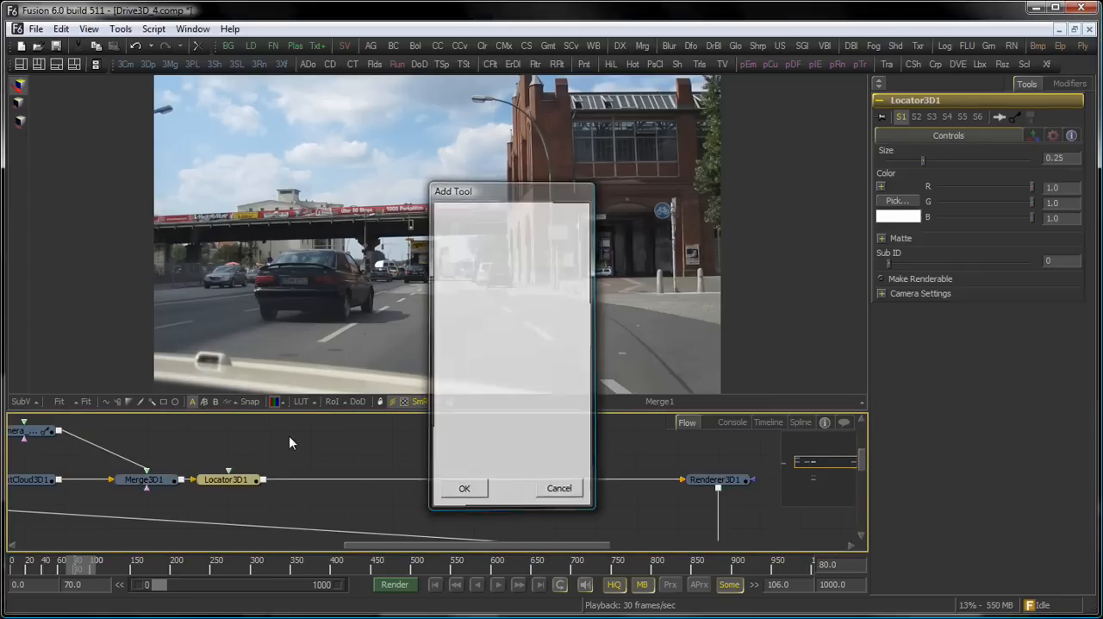
left_click(917, 277)
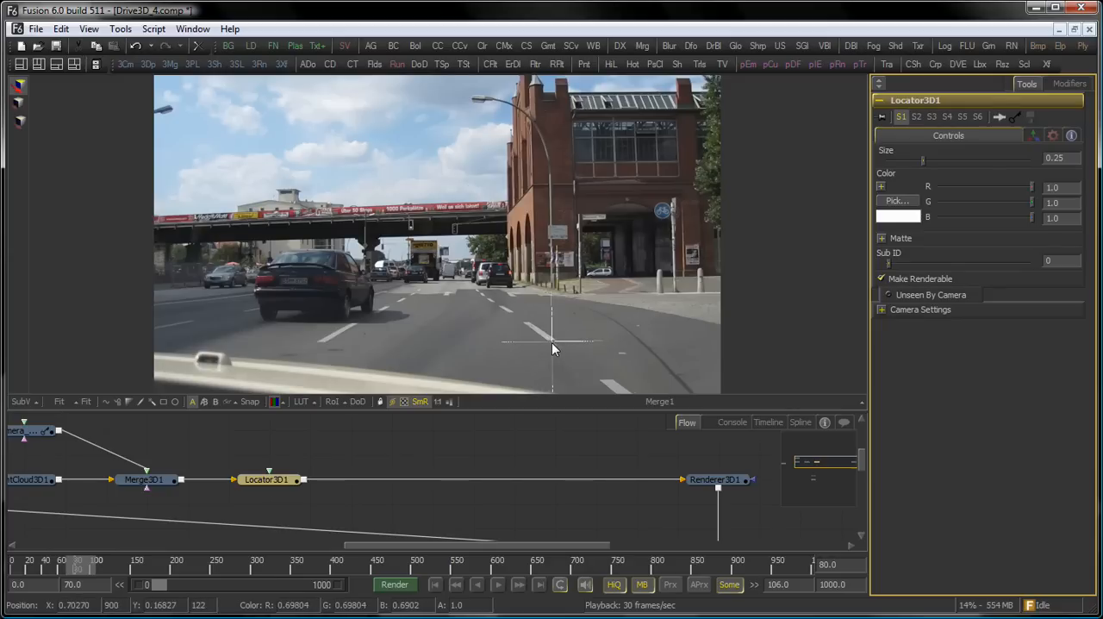
Switch to a two-viewer layout, show Locator3D1 in the second viewer beside Merge1, and select the locator.
left_click_drag(674, 511, 489, 457)
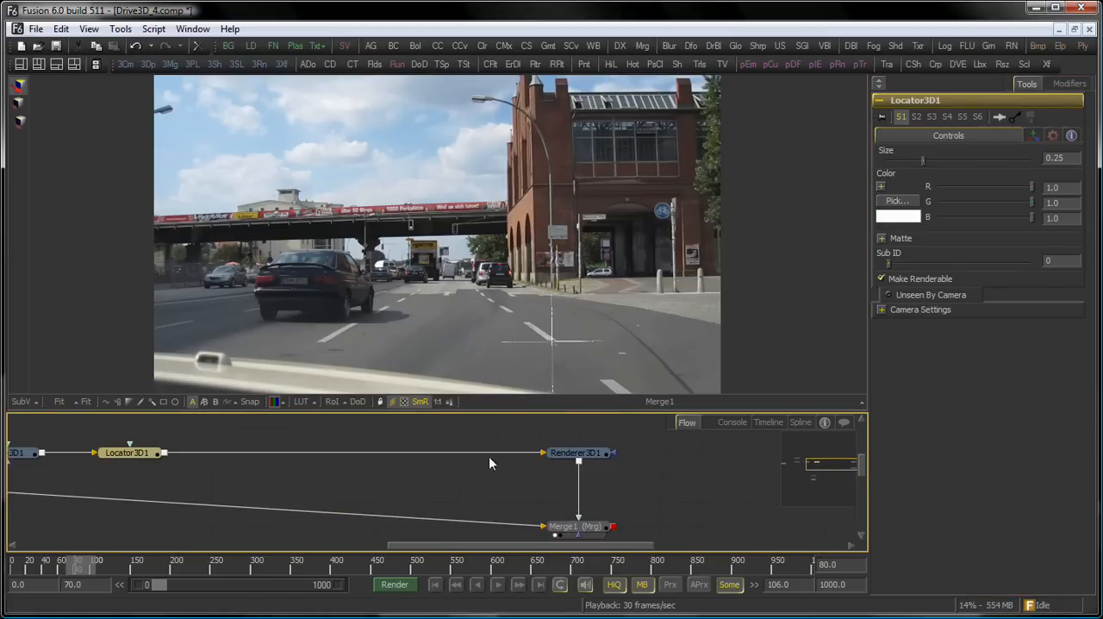
left_click(586, 524)
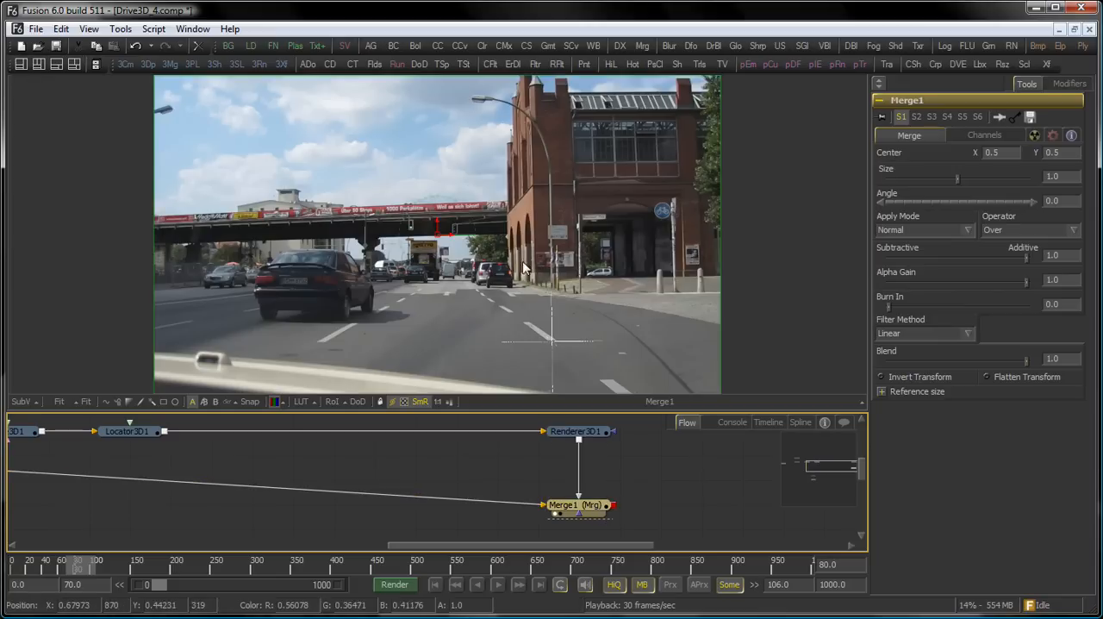
left_click(39, 64)
left_click_drag(642, 477, 619, 520)
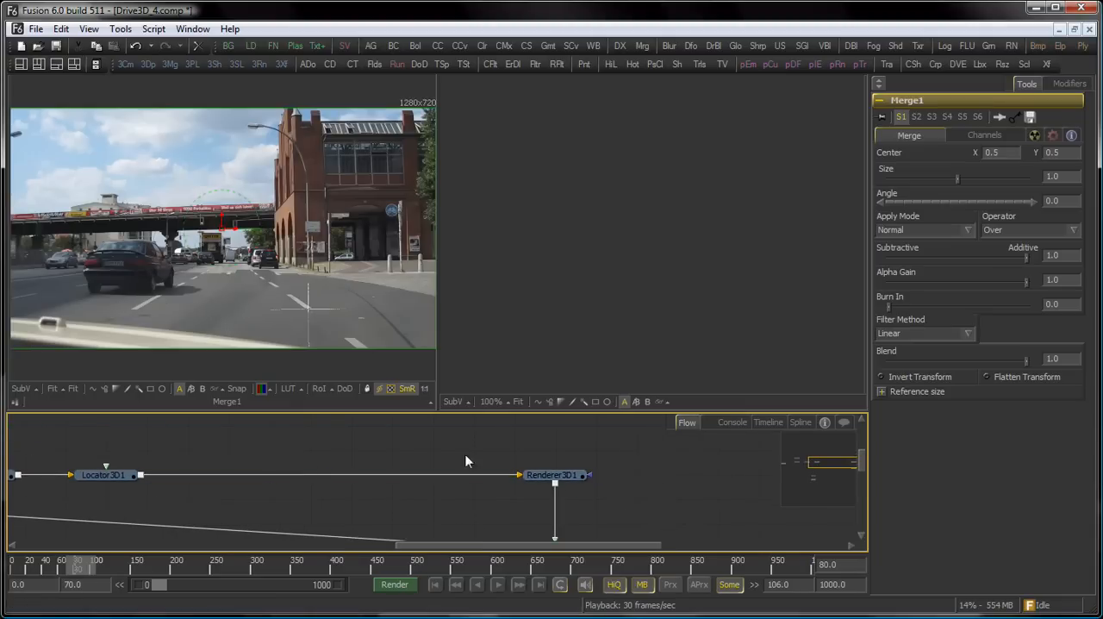
scroll(521, 465, "down", 2)
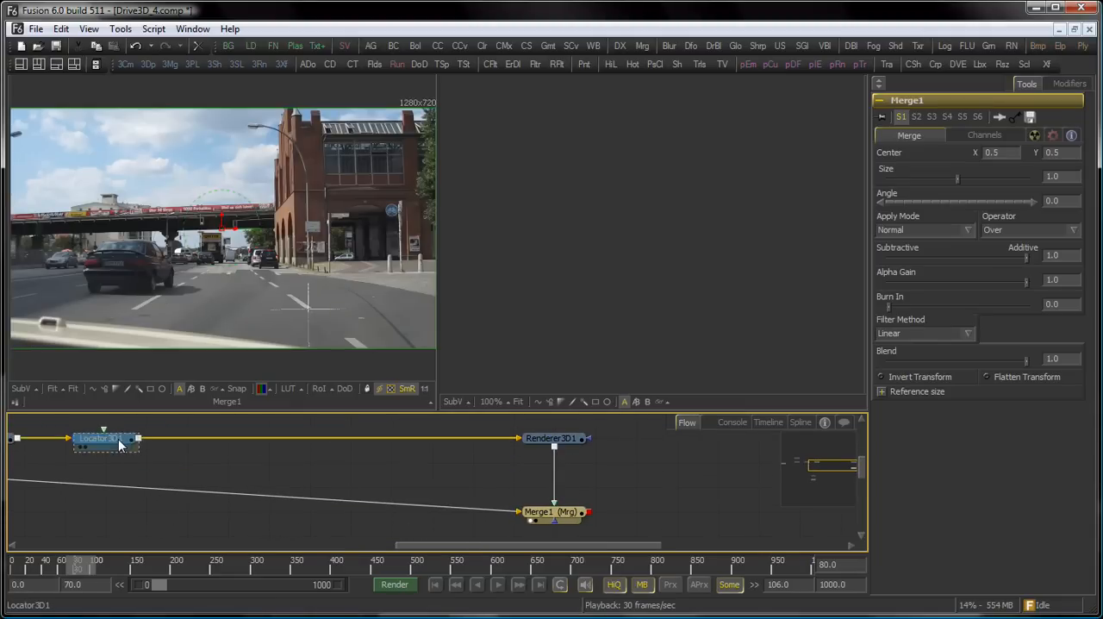
key("2")
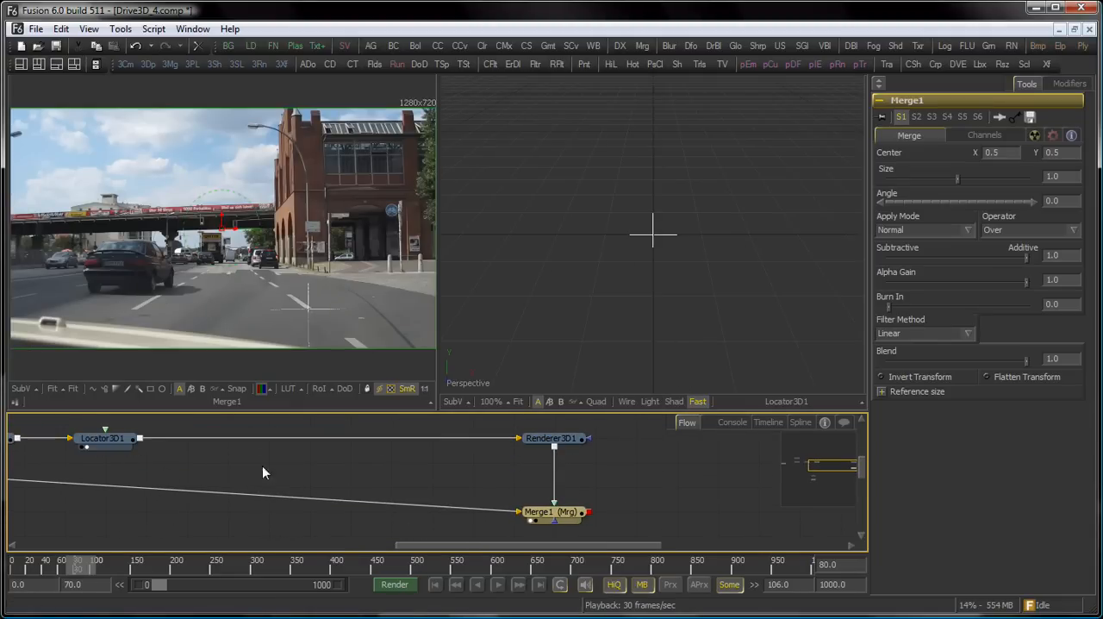
left_click(103, 438)
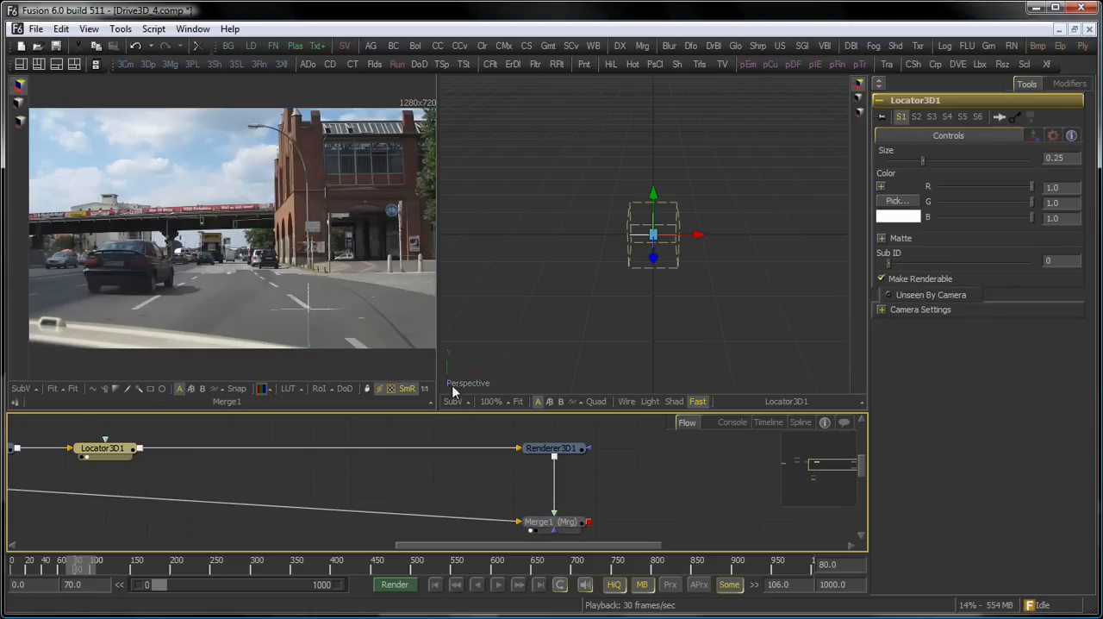
Move Locator3D1 off the road and up onto the brick building beside the upper windows, judging its position in the composite.
left_click_drag(766, 222, 560, 262)
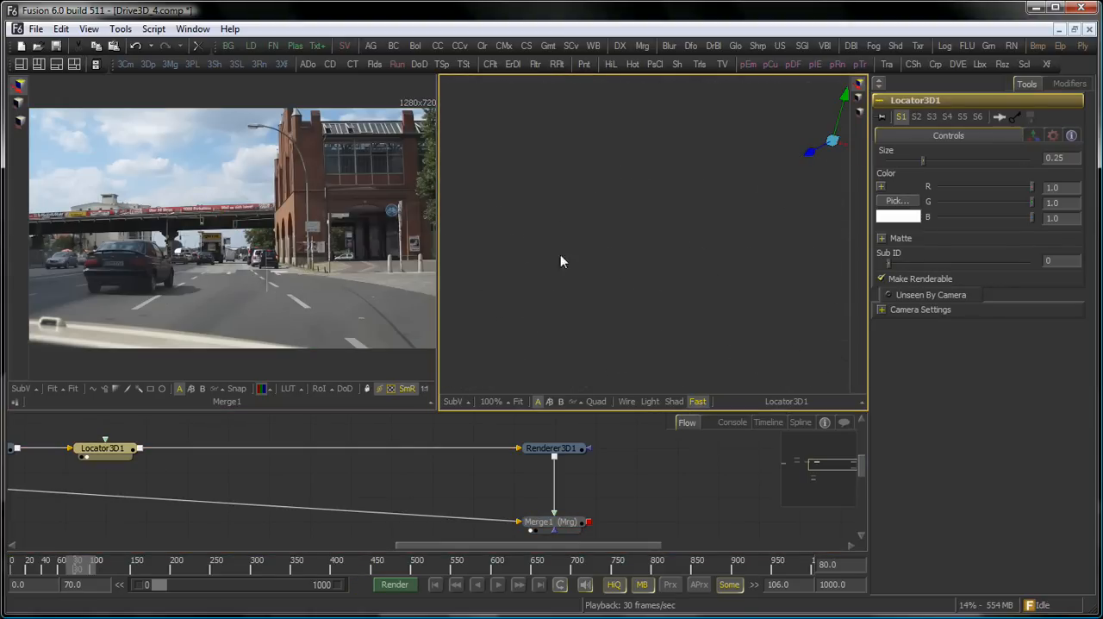
left_click_drag(301, 191, 325, 207)
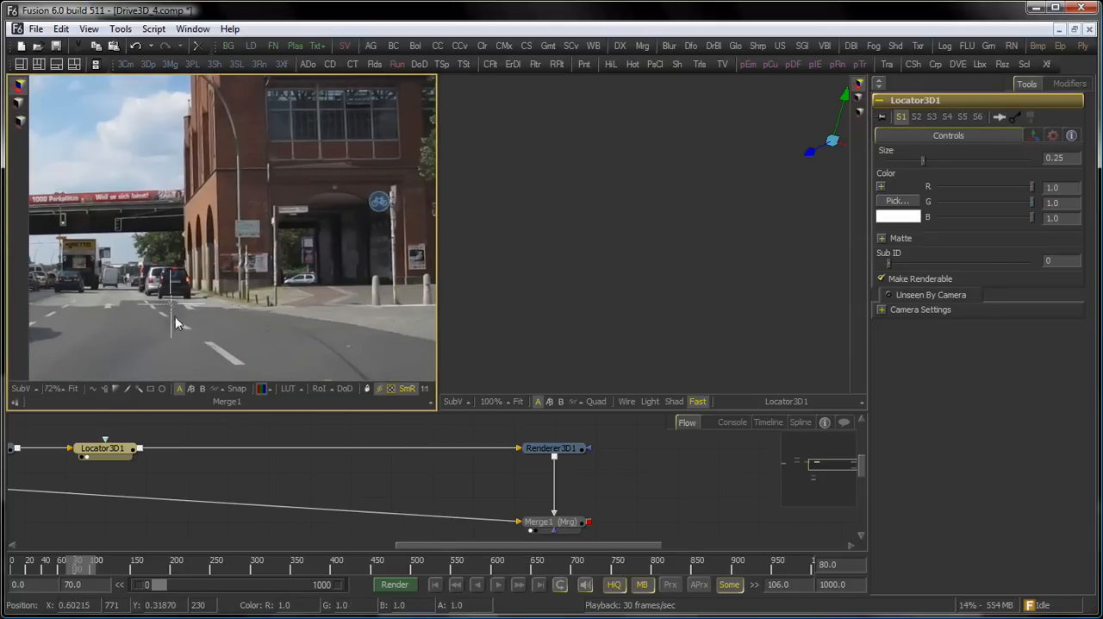
left_click_drag(739, 195, 628, 234)
left_click_drag(722, 178, 779, 141)
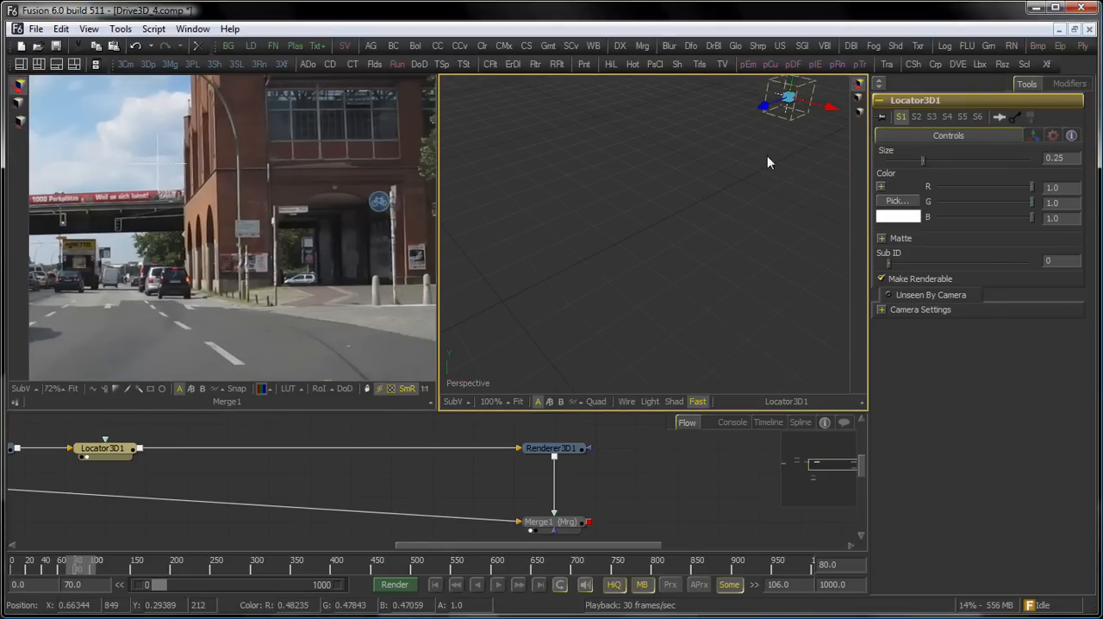
left_click_drag(751, 169, 647, 332)
left_click_drag(679, 264, 872, 193)
left_click_drag(247, 141, 277, 220)
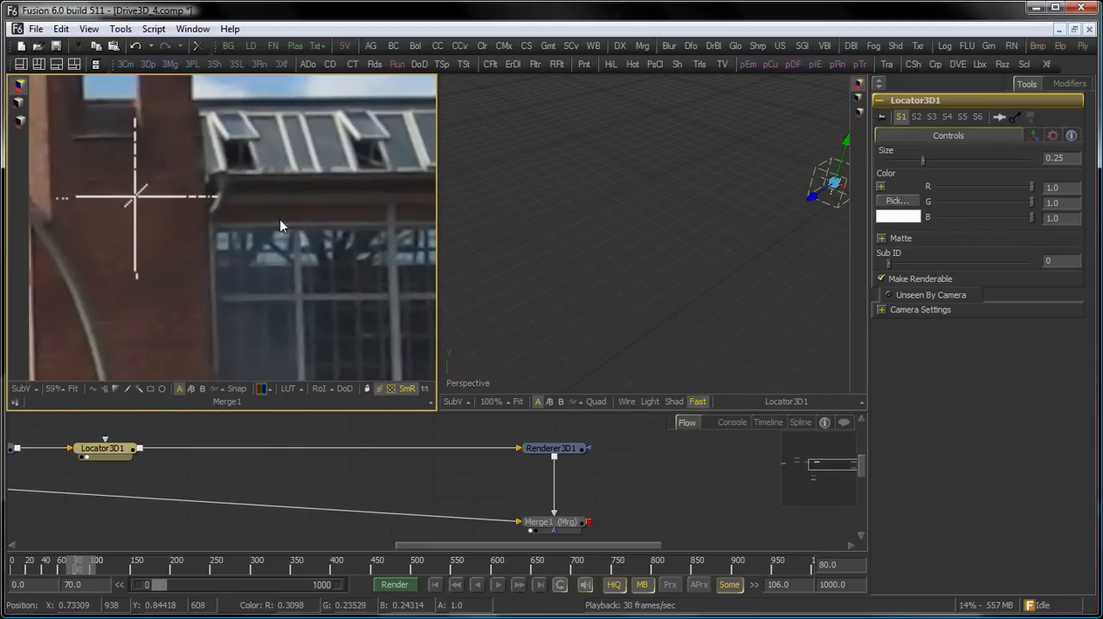
Fine-tune the locator onto the upper-left corner of the building's large window, at about X 0.67, Y 1.03, Z -3.75.
left_click_drag(716, 148, 544, 119)
left_click_drag(663, 156, 726, 168)
left_click_drag(343, 272, 280, 226)
left_click_drag(567, 212, 879, 271)
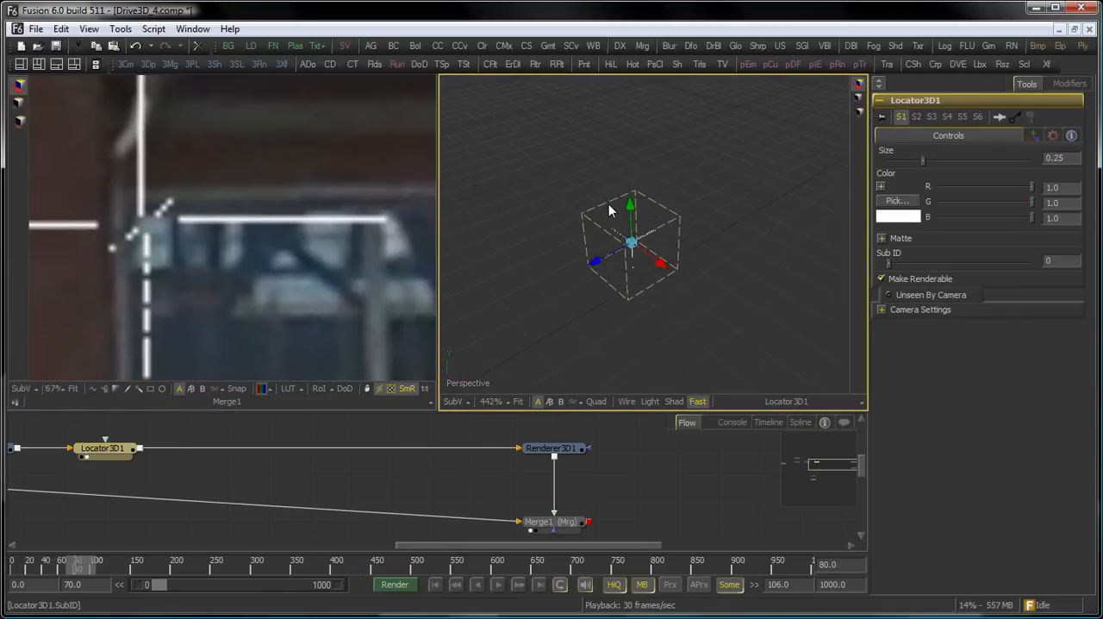
left_click_drag(609, 205, 704, 191)
left_click_drag(626, 254, 660, 248)
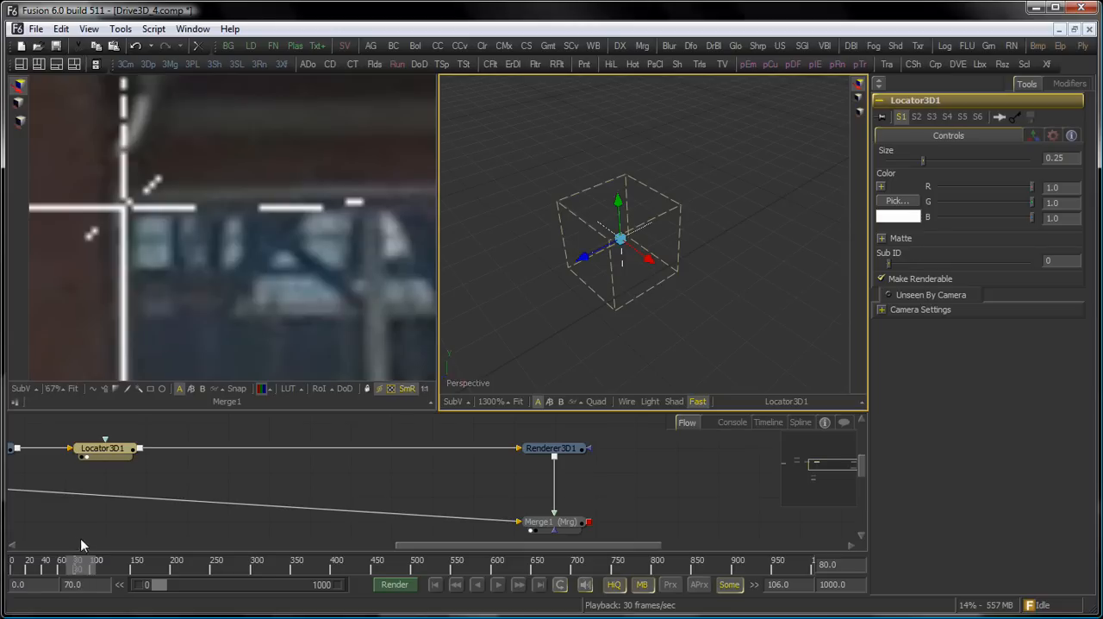
scroll(240, 198, "up", 3)
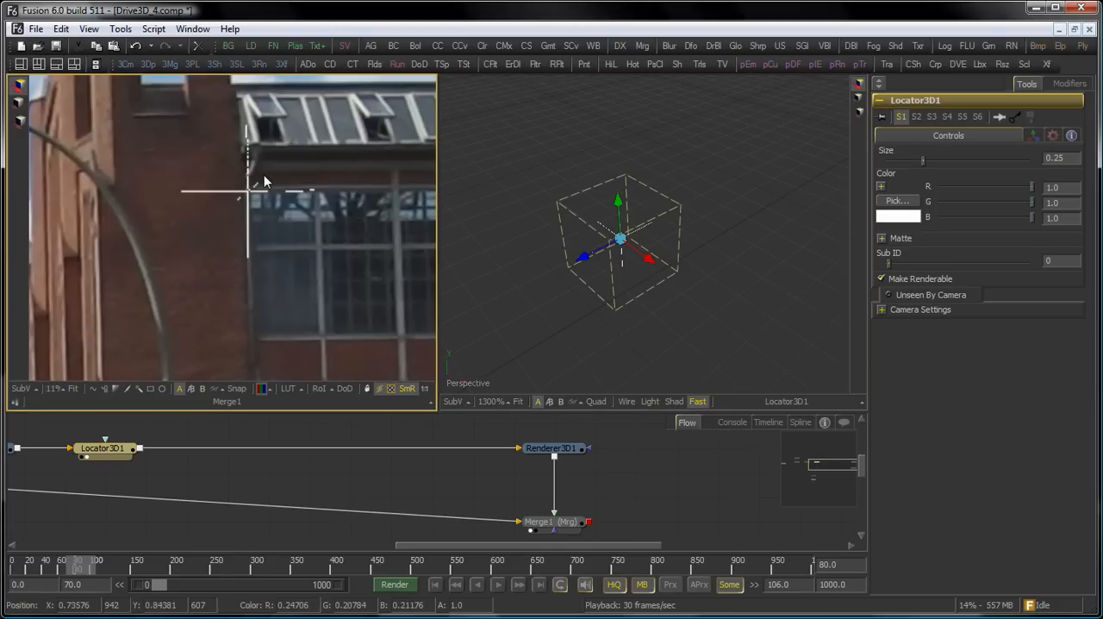
Add the Camera_1_Shape1 node to the selection and expand its settings alongside those of Locator3D1.
left_click_drag(235, 461, 462, 491)
left_click_drag(266, 417, 252, 476)
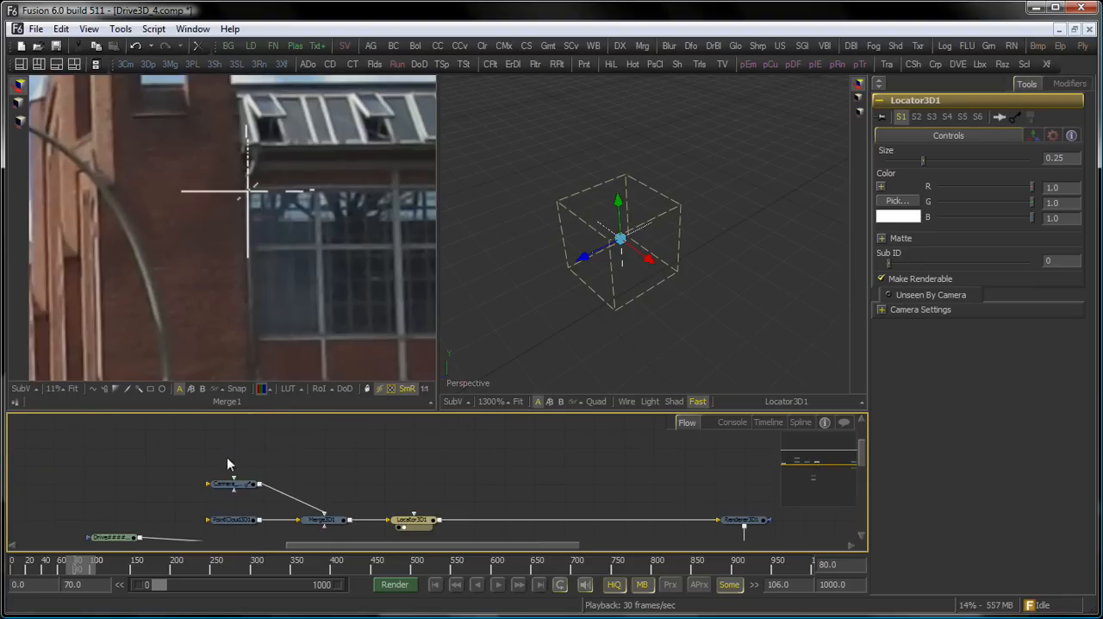
left_click(231, 483, "ctrl")
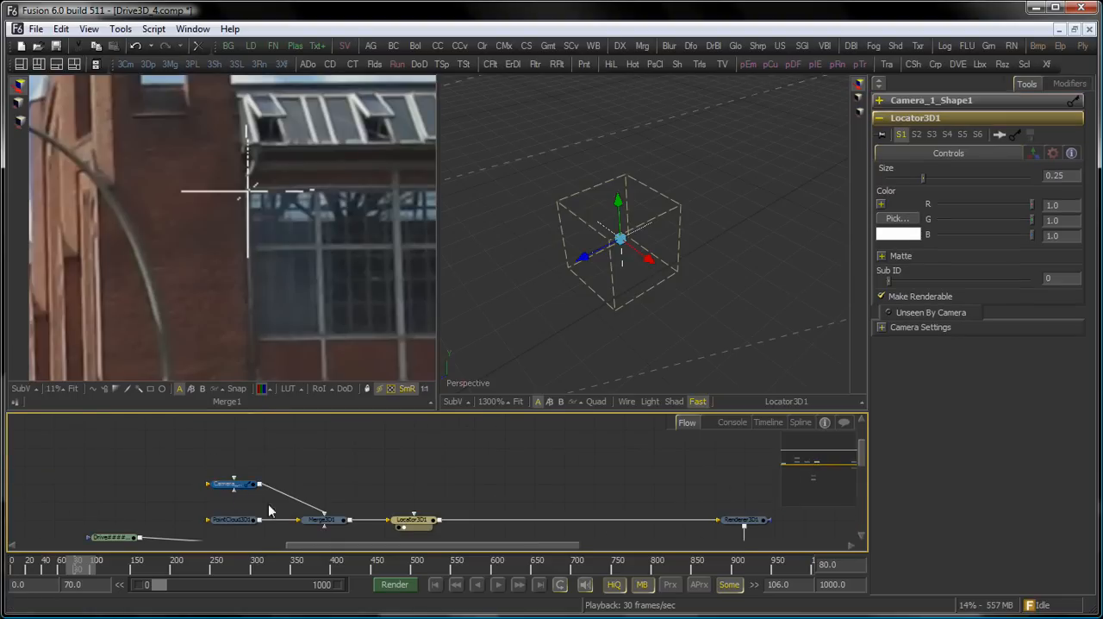
left_click(896, 101)
scroll(987, 346, "down", 1)
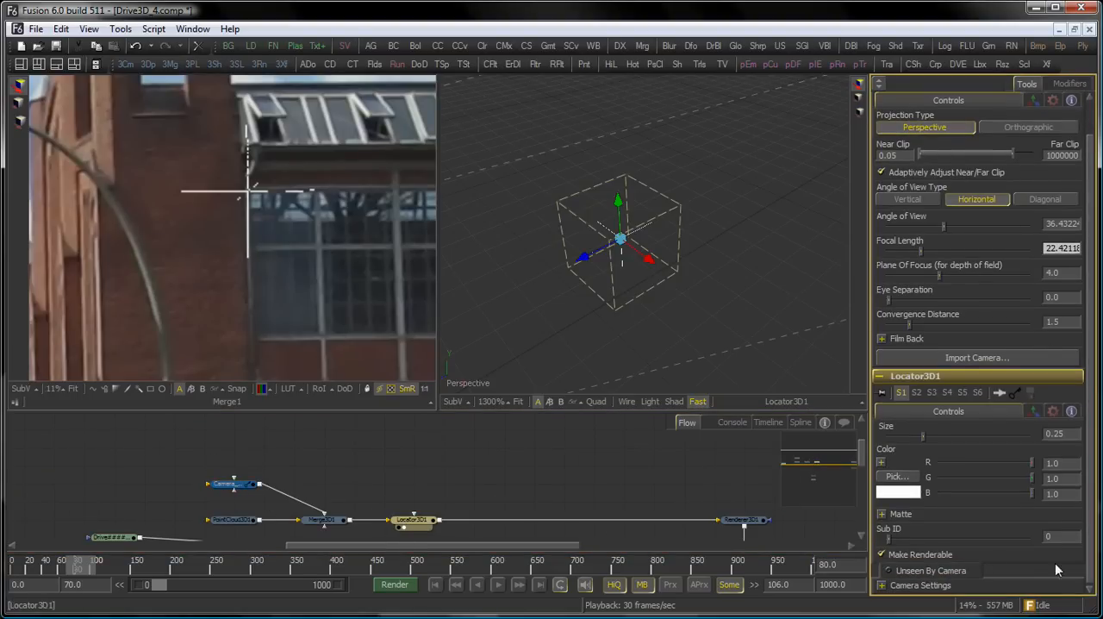
Enable Use Target in Locator3D1's transform settings and show the camera's transform values above them.
left_click(1035, 411)
left_click_drag(1090, 480, 1089, 583)
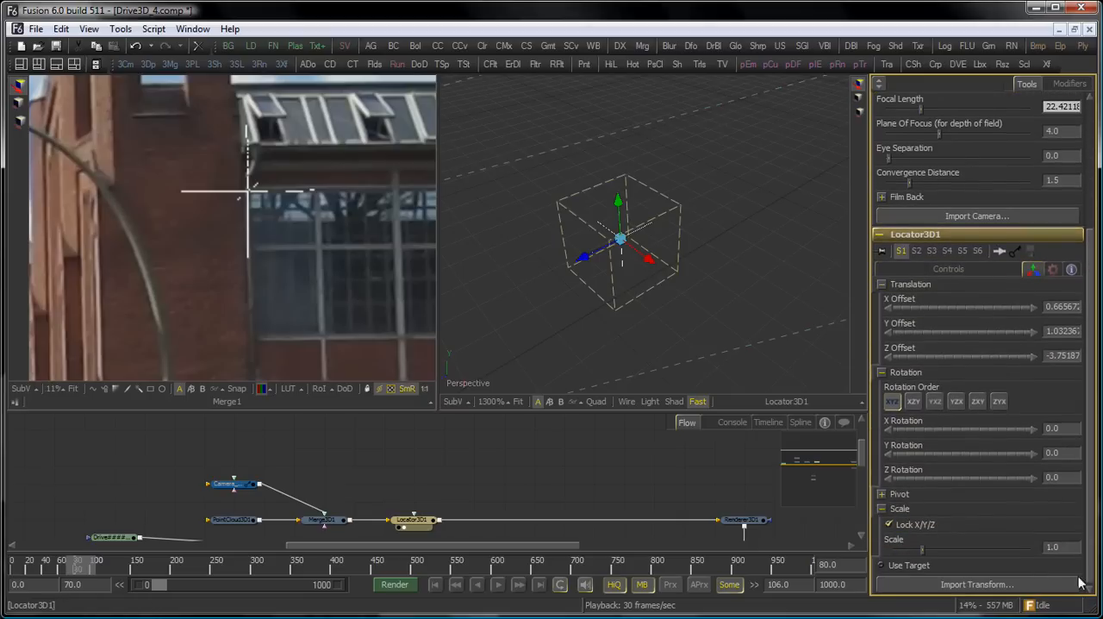
left_click(882, 564)
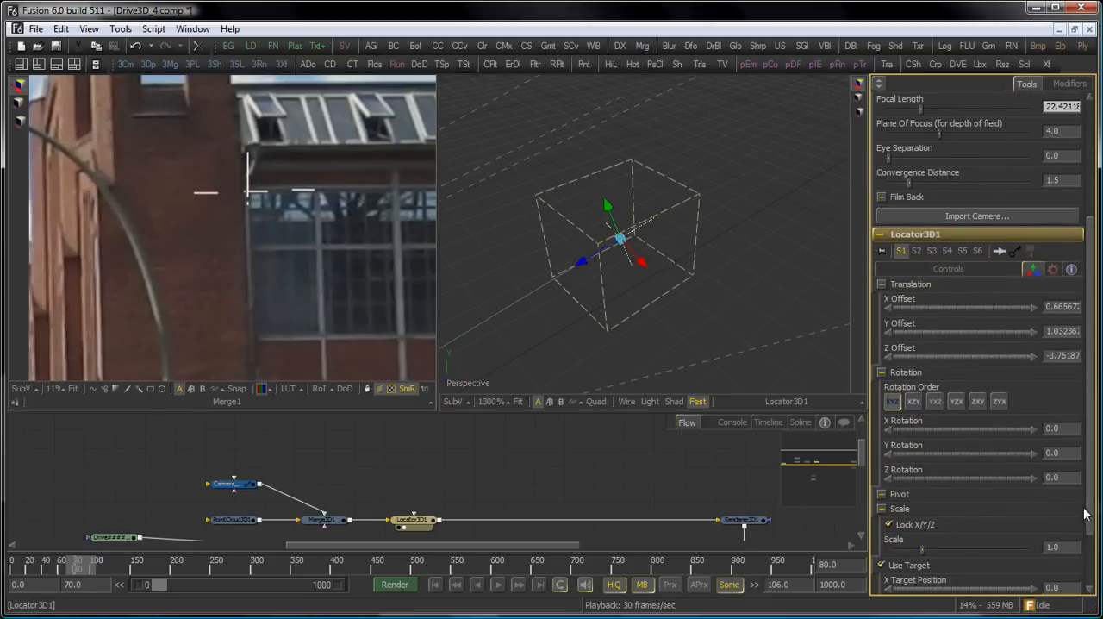
left_click_drag(1091, 510, 1090, 380)
left_click(1031, 136)
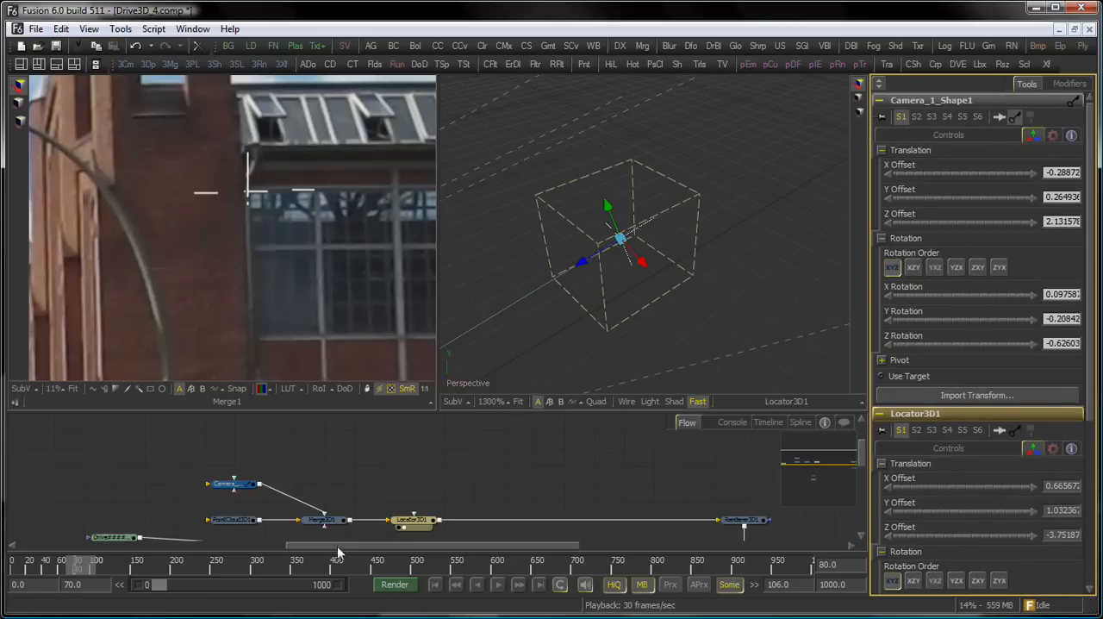
left_click_drag(234, 493, 285, 478)
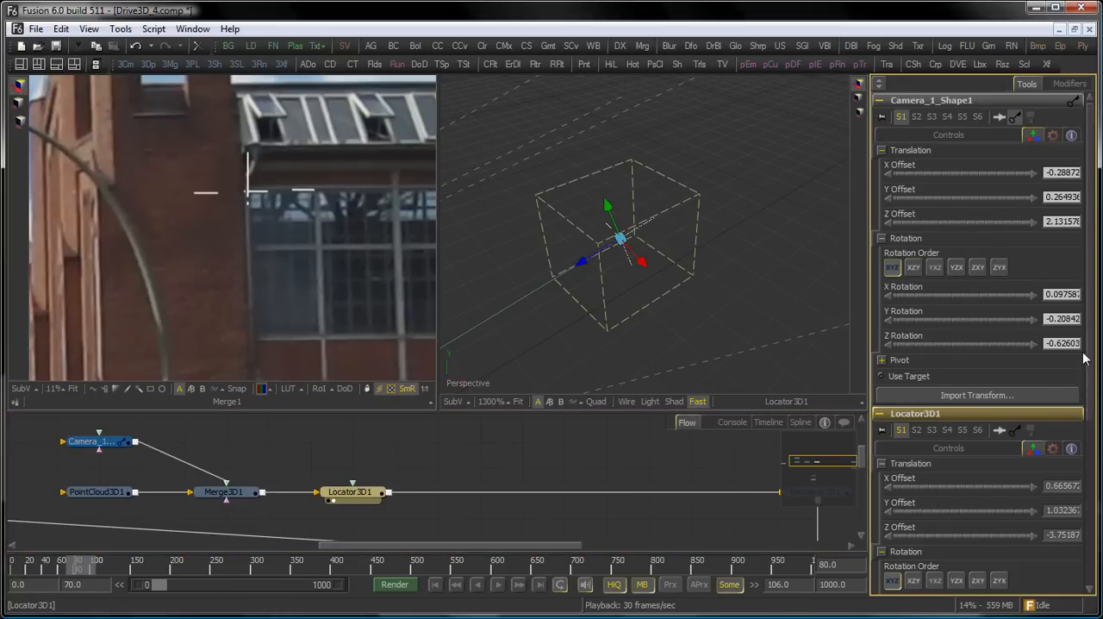
Copy the camera's X offset -0.28872 and Y offset 0.264936 into the locator's X and Y target position.
left_click(1045, 171)
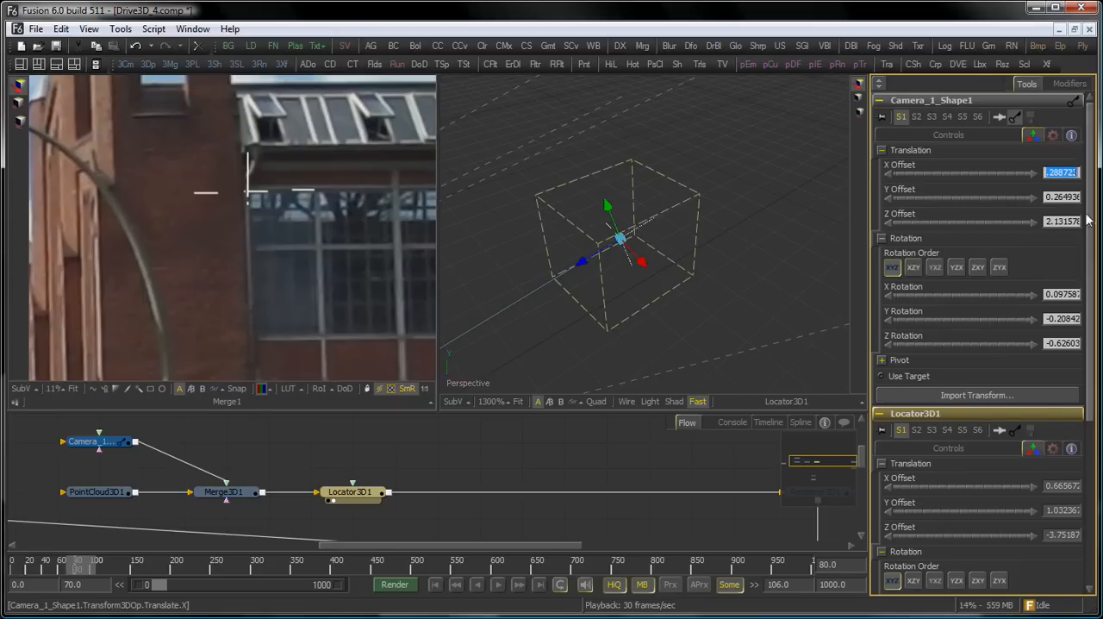
scroll(1092, 322, "down", 5)
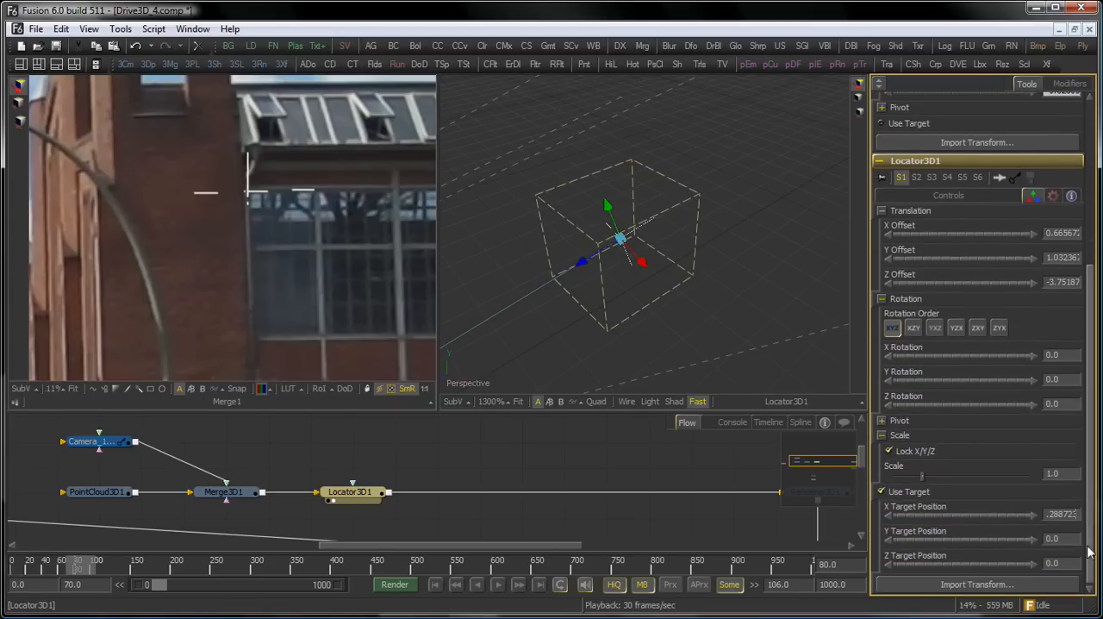
scroll(1091, 387, "up", 5)
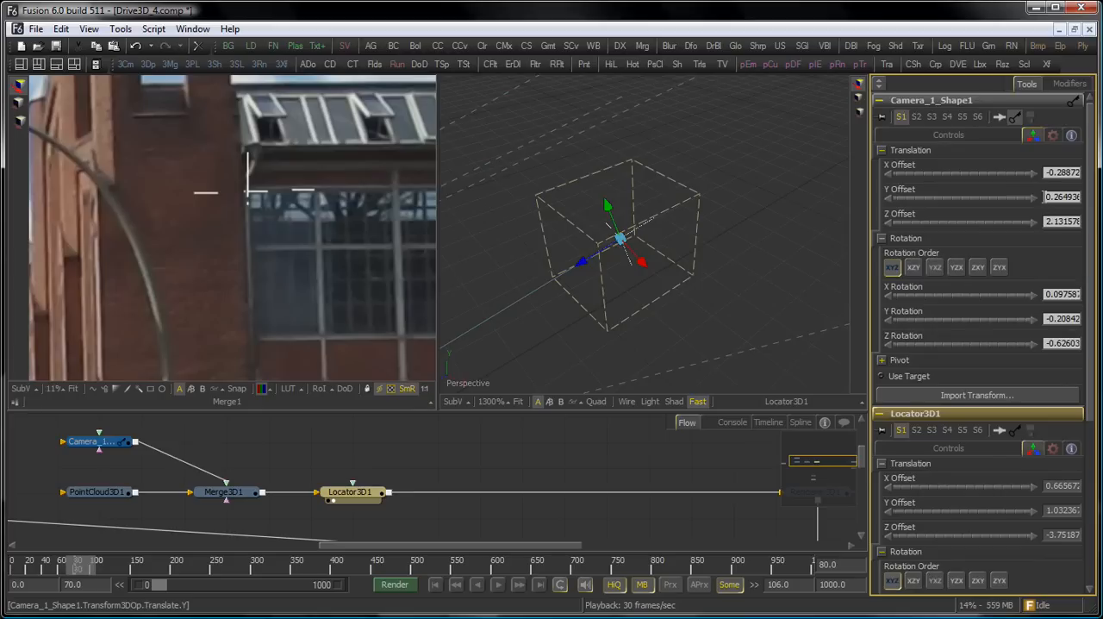
left_click(1044, 196)
scroll(1091, 345, "down", 5)
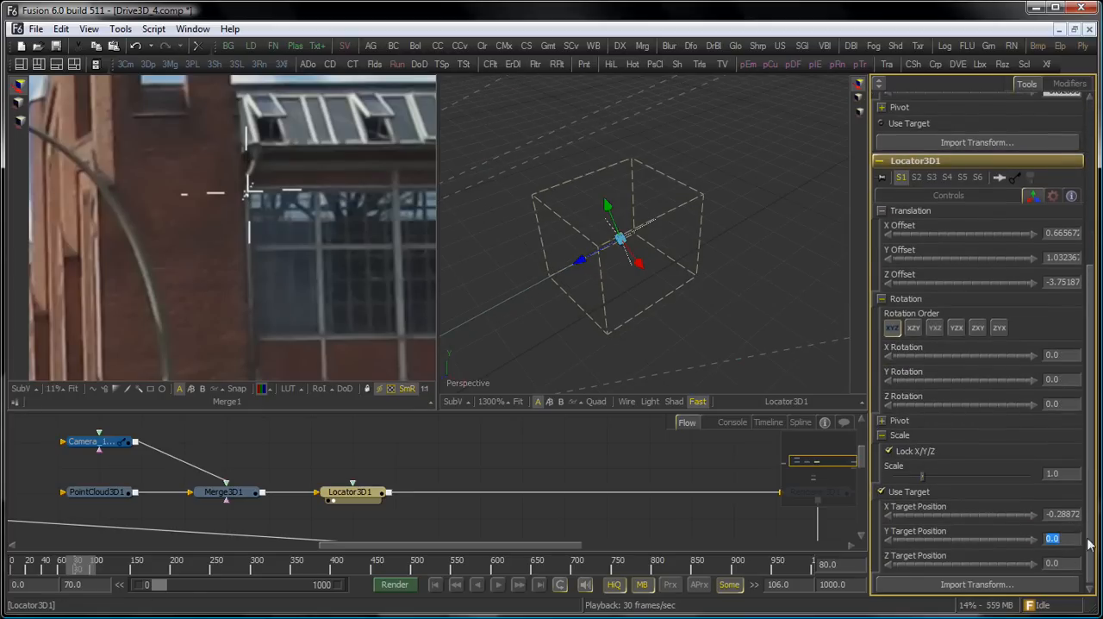
Copy the camera's Z offset 2.131578 into the locator's Z target position.
scroll(1092, 530, "up", 5)
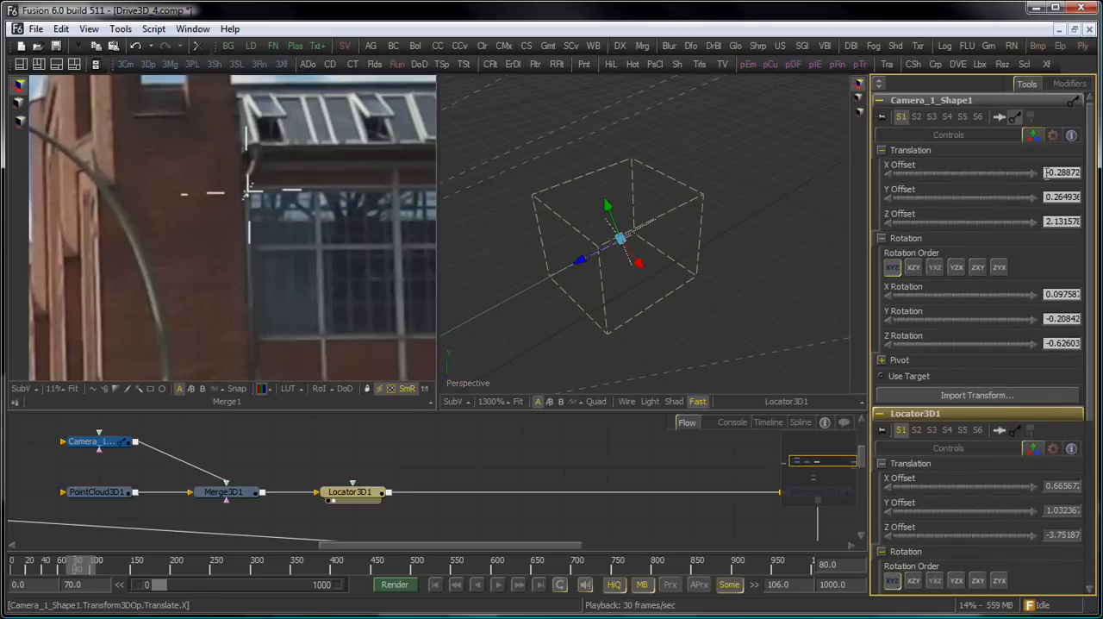
left_click(1045, 221)
key("ctrl+c")
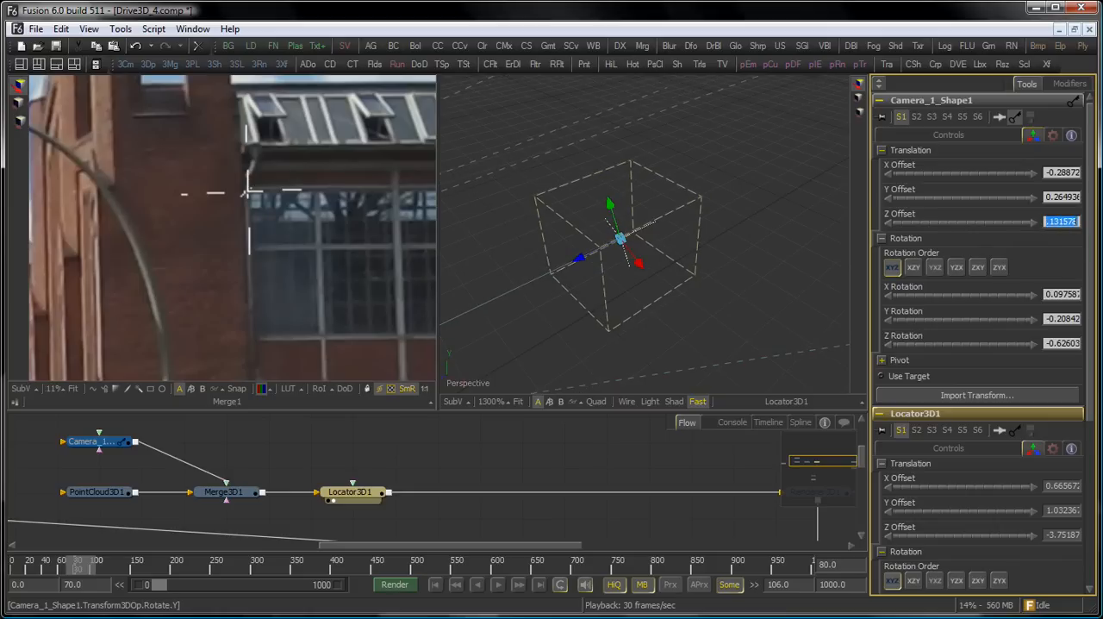
scroll(1091, 370, "down", 5)
left_click(1053, 563)
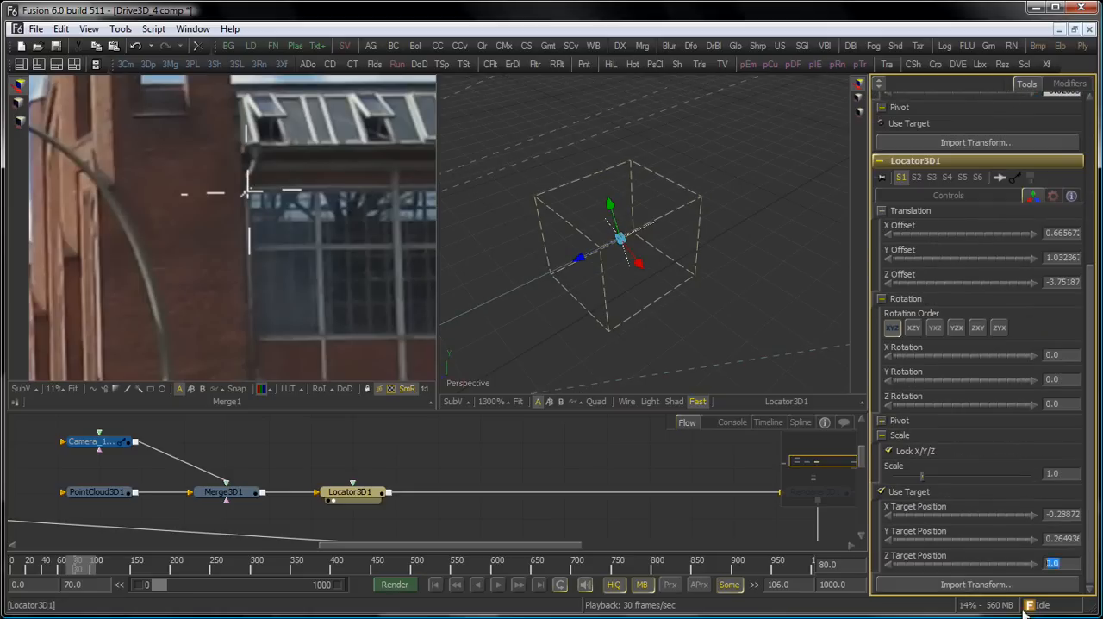
key("ctrl+v")
key("Return")
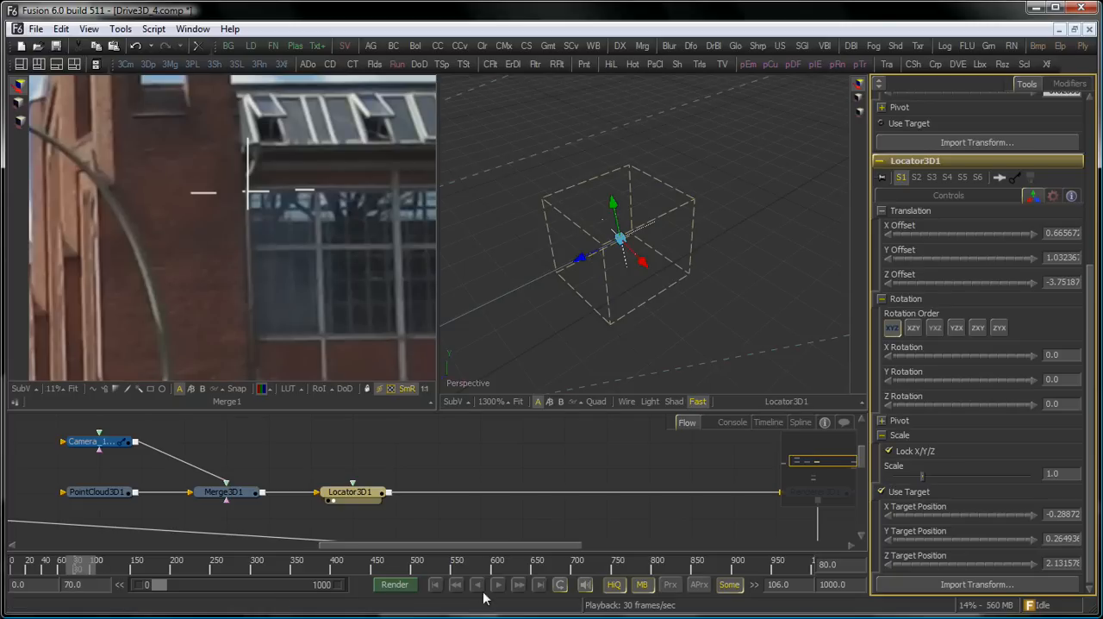
Go to frame 70 and push the locator away from the camera along its own Z axis toward the window corner.
left_click(436, 589)
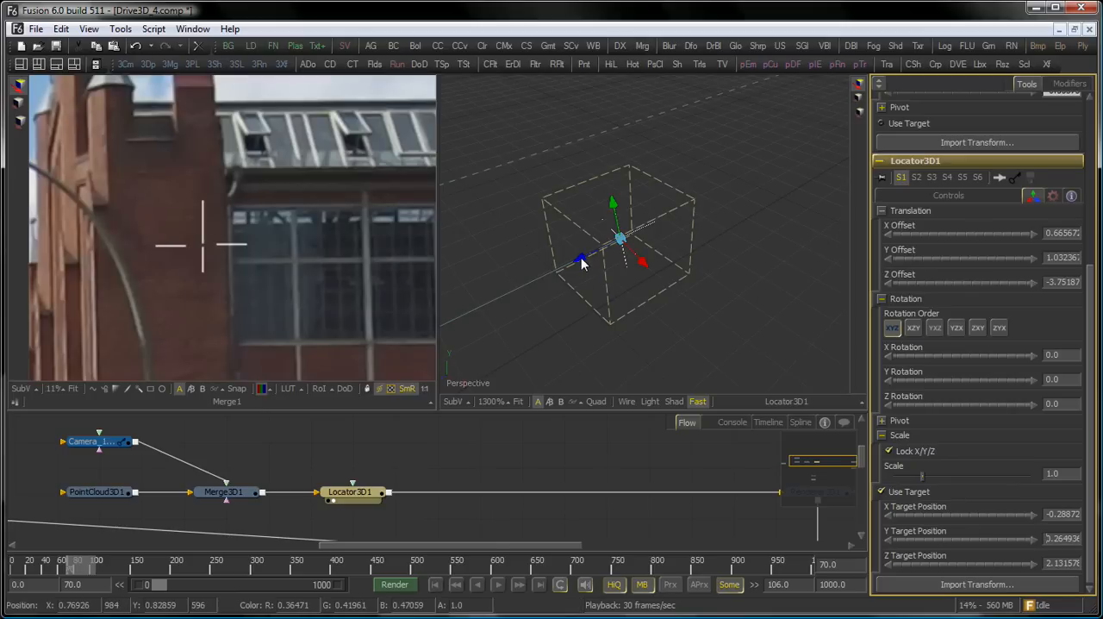
left_click_drag(582, 258, 781, 160)
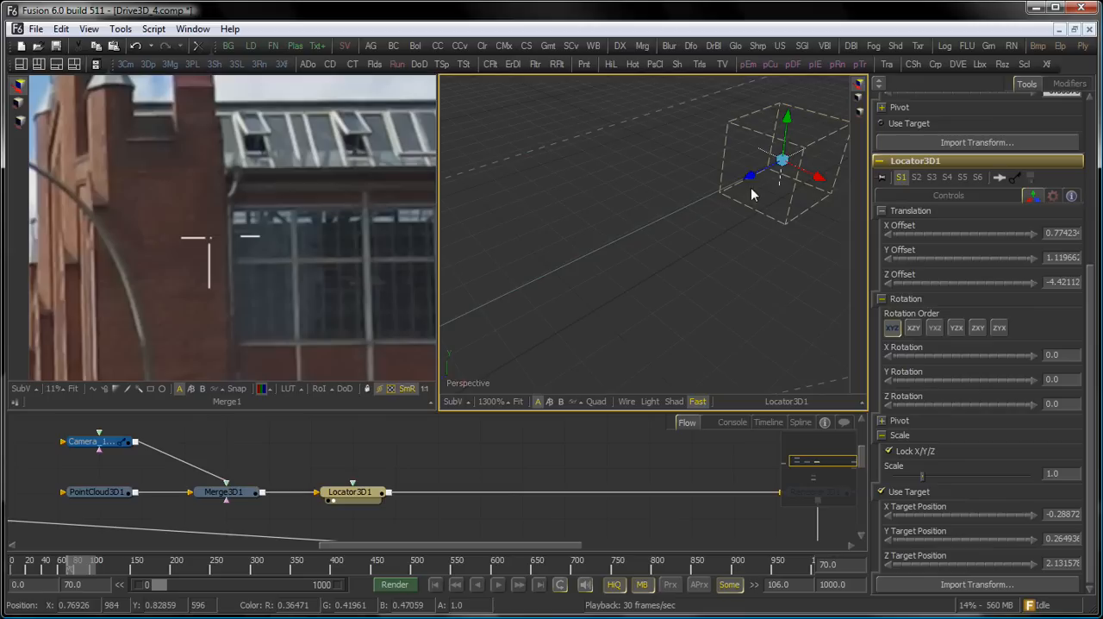
left_click_drag(753, 245, 396, 484)
left_click_drag(765, 223, 555, 368)
left_click_drag(618, 275, 1005, 63)
Refine the locator's depth along its Z axis to match the window corner at frame 70, with Z offset about -9.15.
left_click_drag(203, 249, 515, 175)
left_click_drag(748, 226, 448, 381)
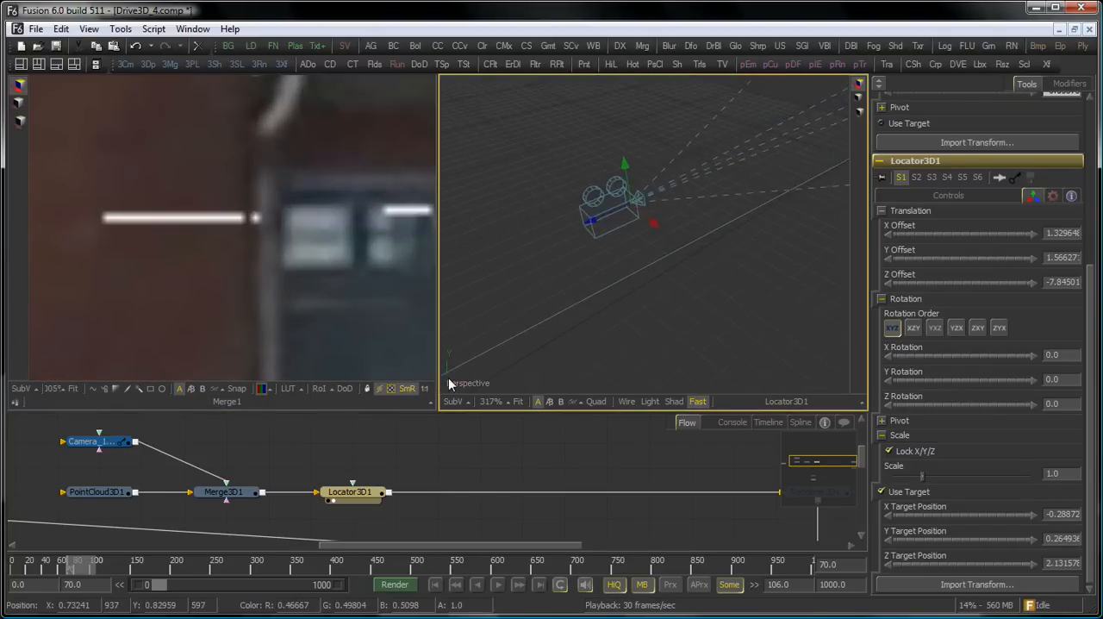
left_click_drag(715, 245, 431, 427)
left_click_drag(622, 305, 653, 293)
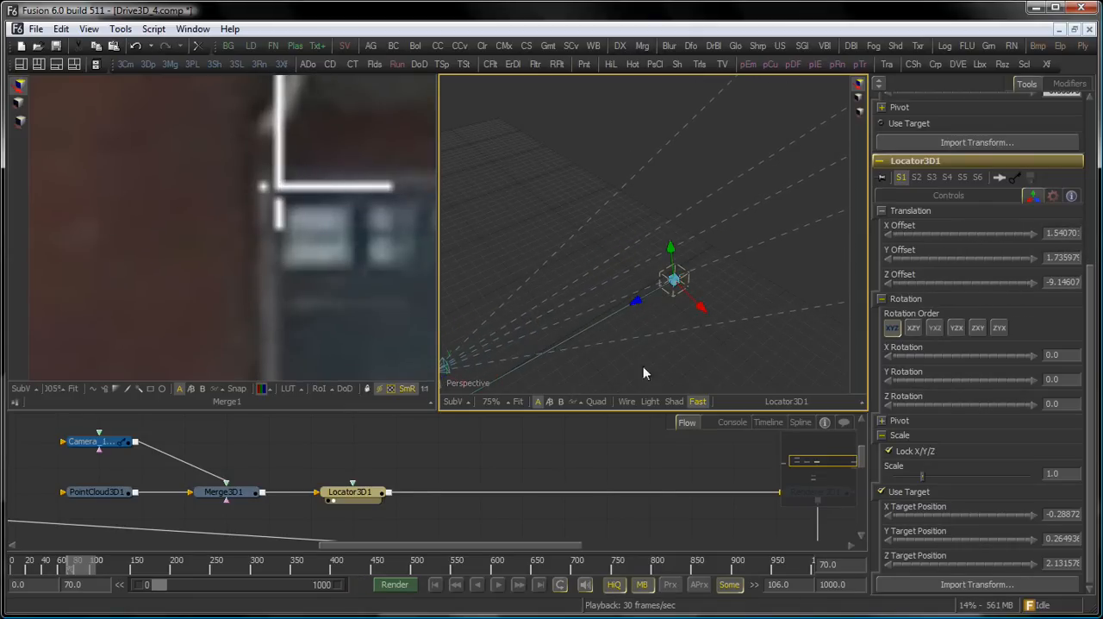
Check the locator's alignment with the window corner in the composite across neighbouring frames, stopping at frame 69.
scroll(276, 249, "down", 8)
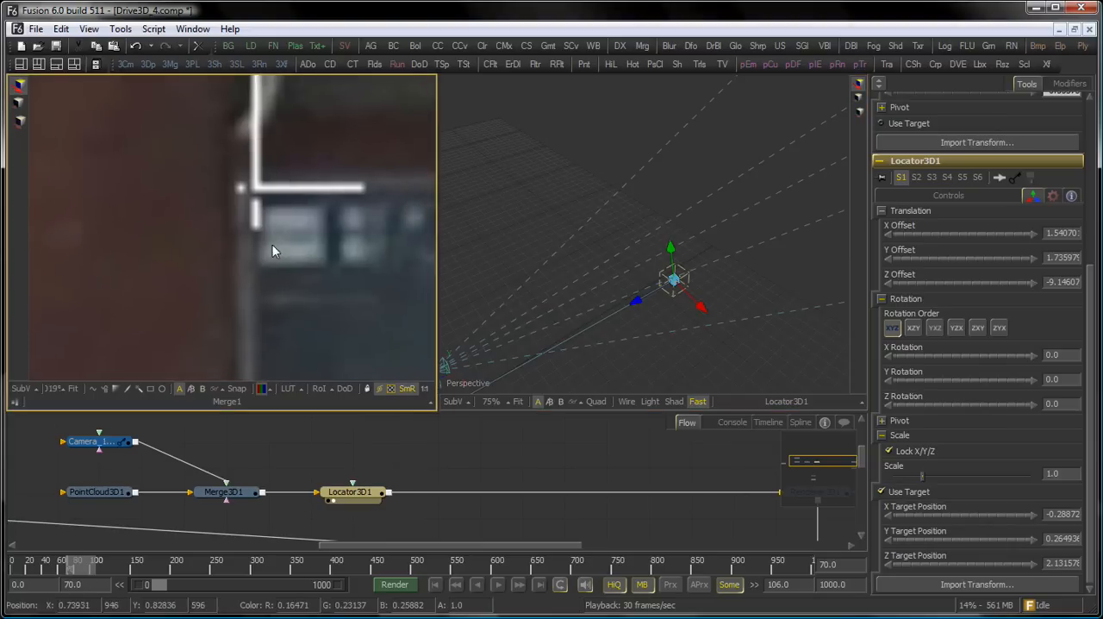
scroll(345, 266, "down", 3)
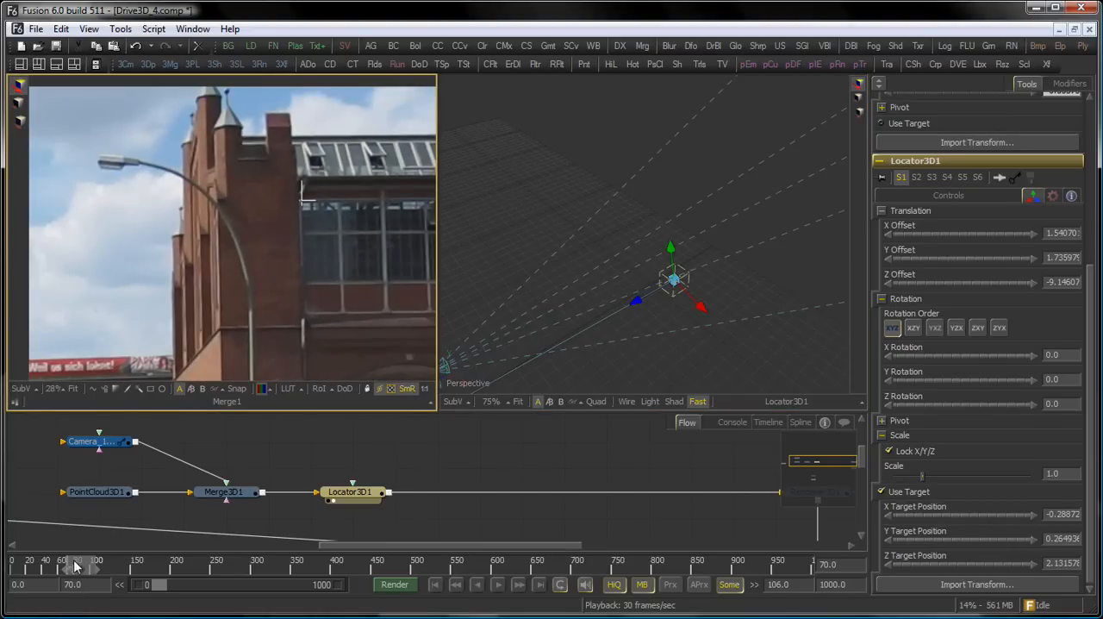
mouse_move(70, 559)
left_mouse_down()
mouse_move(99, 560)
mouse_move(68, 560)
left_mouse_up()
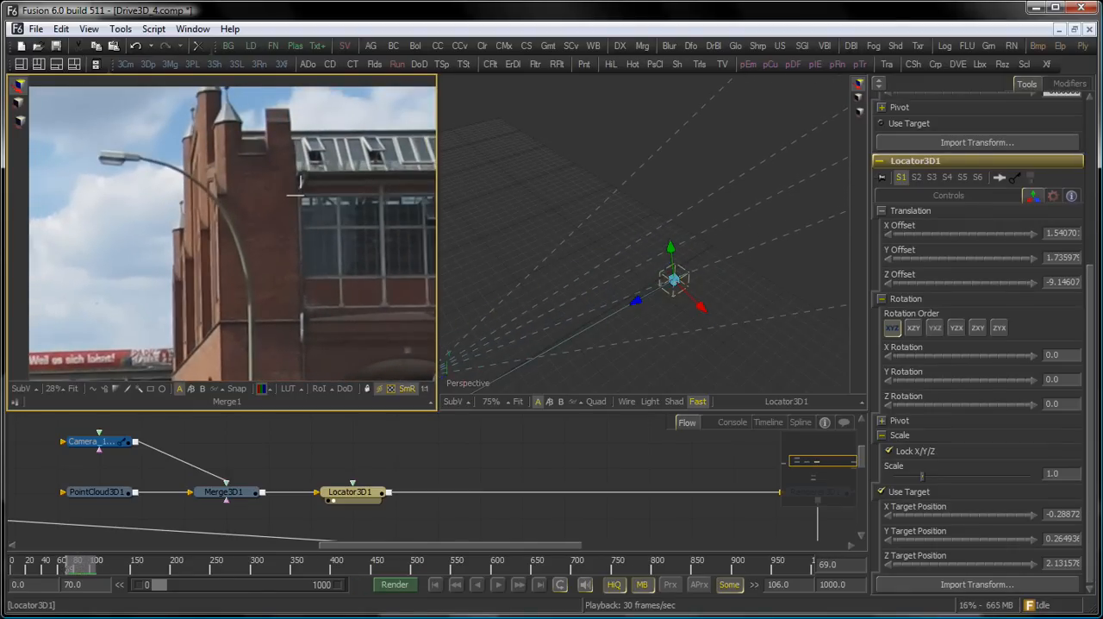
Insert a second Locator 3D tool between Locator3D1 and Renderer3D1 and space it out in the flow.
left_click(441, 445)
left_click_drag(440, 445, 260, 433)
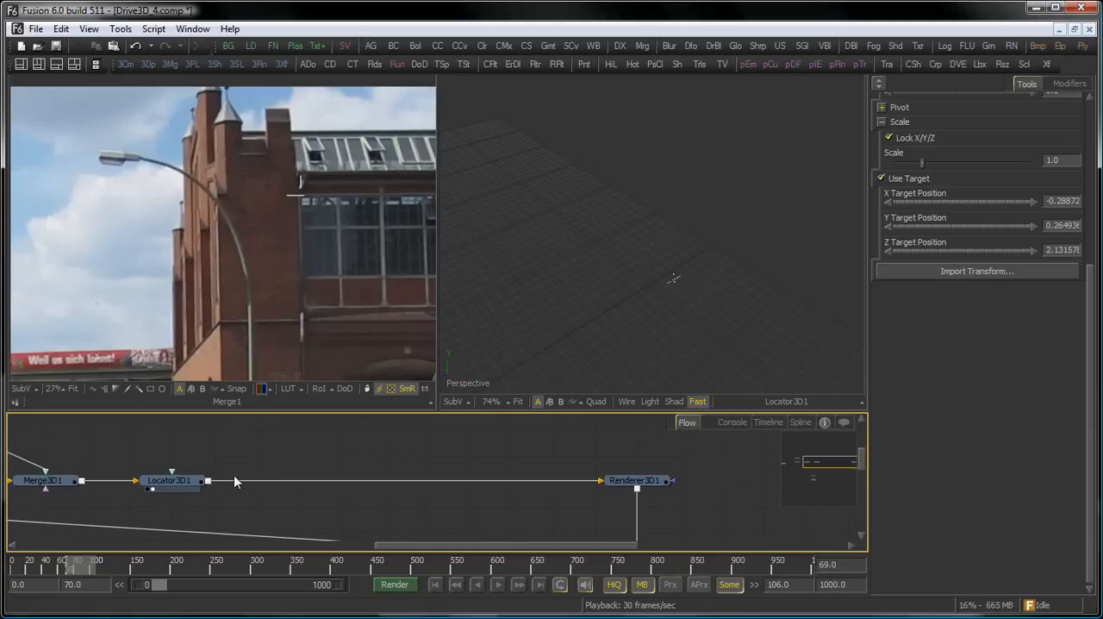
left_click(187, 484)
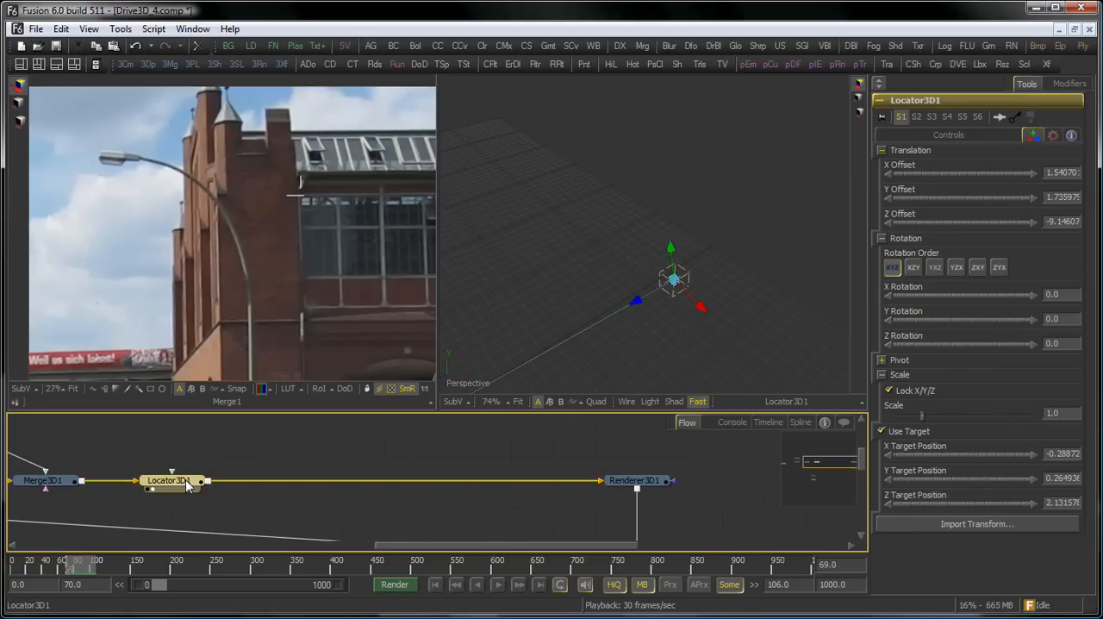
key("ctrl+space")
type("loc")
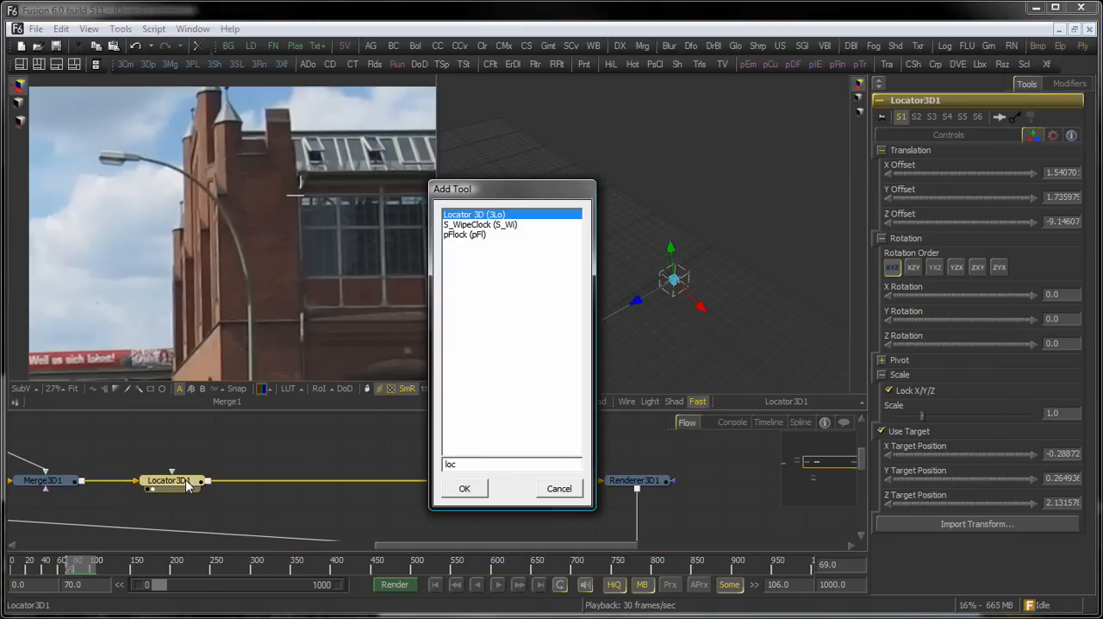
key("Return")
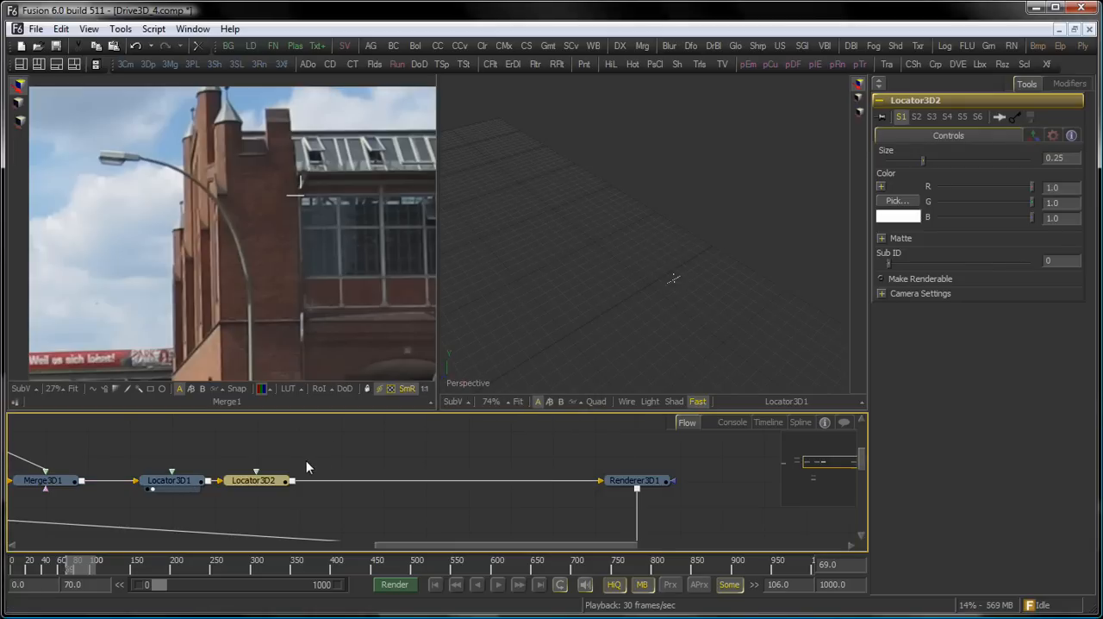
left_click_drag(289, 482, 315, 483)
Go to frame 70 and make Locator3D2 renderable so it shows in the composite.
left_click(435, 584)
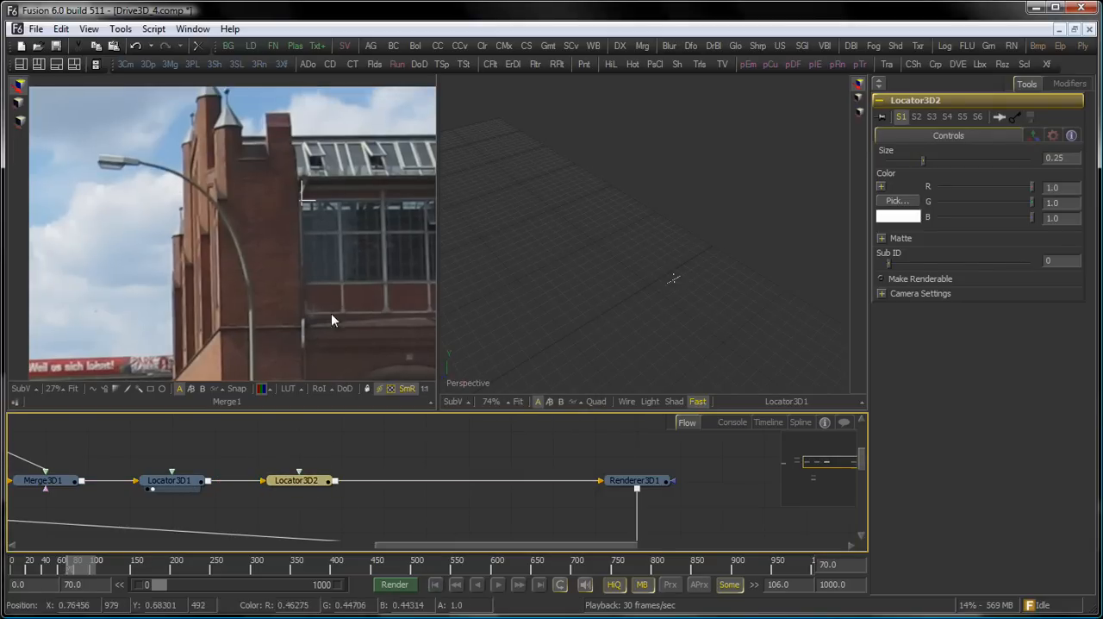
left_click_drag(310, 370, 322, 96)
scroll(315, 270, "down", 2)
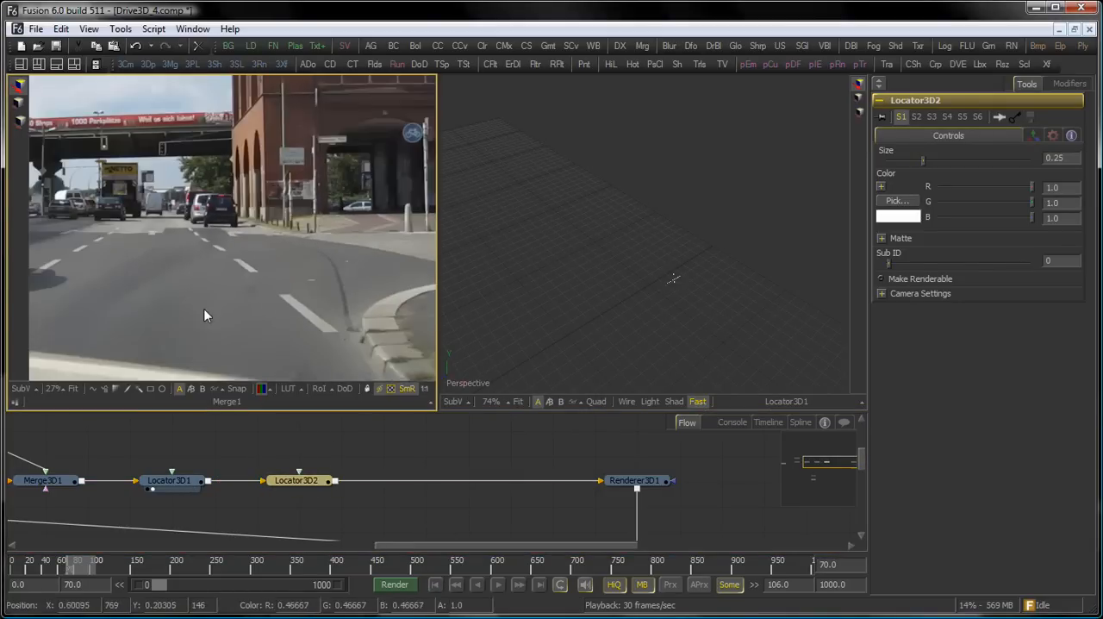
left_click_drag(204, 310, 345, 245)
scroll(345, 246, "down", 2)
left_click(302, 488)
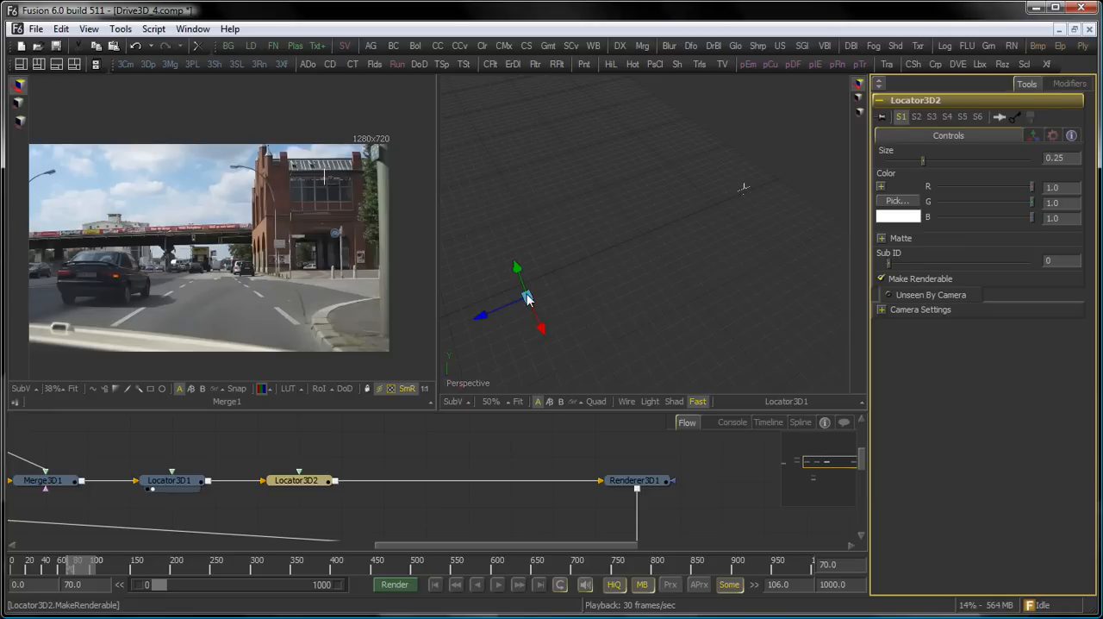
Move Locator3D2 in the 3D view until it overlays the window's upper-right corner in the composite at frame 70.
mouse_move(526, 294)
left_mouse_down()
mouse_move(542, 289)
mouse_move(541, 308)
left_mouse_up()
left_click_drag(344, 168, 749, 180)
left_click_drag(356, 280, 390, 180)
left_click_drag(518, 285, 956, 90)
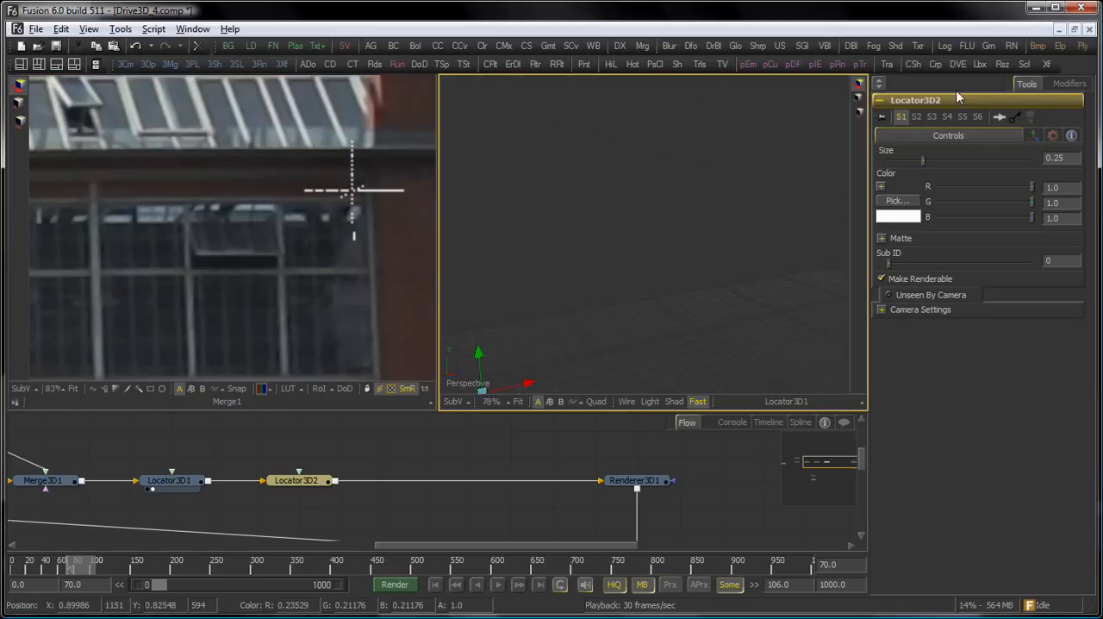
scroll(638, 185, "up", 2)
left_click_drag(638, 185, 706, 187)
scroll(694, 224, "up", 4)
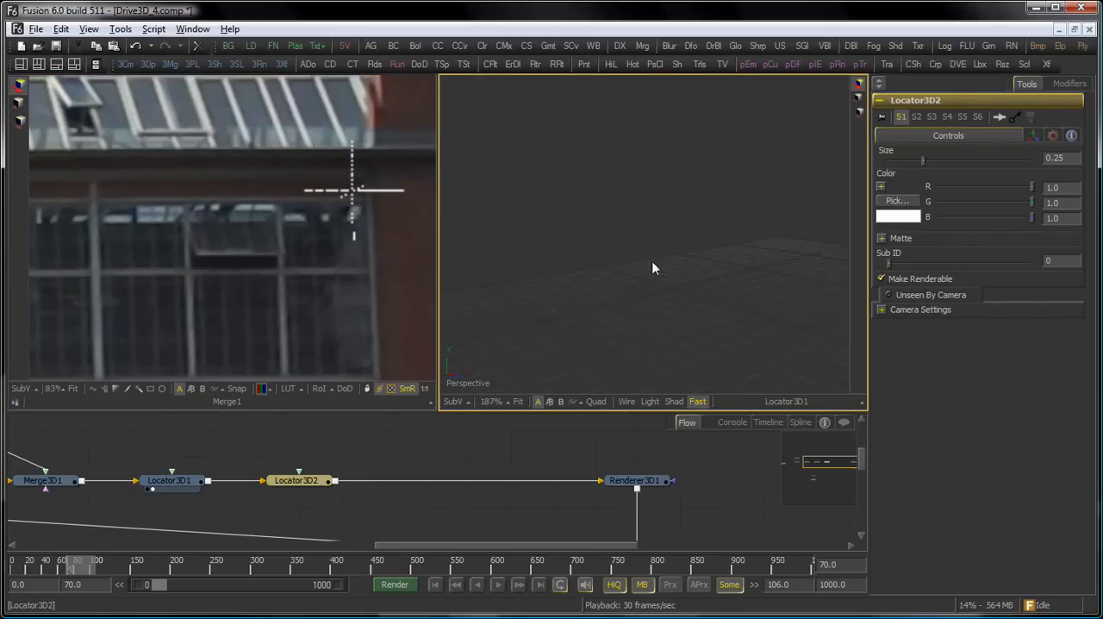
left_click_drag(476, 321, 748, 306)
left_click_drag(680, 252, 732, 265)
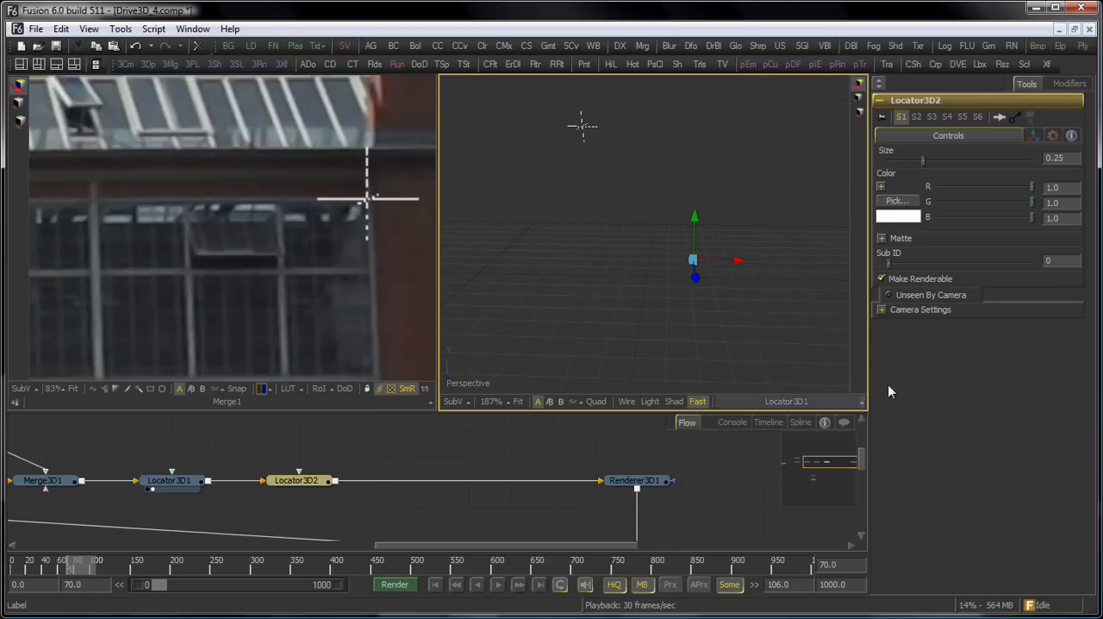
Run the TargetToCam script on Locator3D2 and connect it to the camera Camera_1_Shape1.
right_click(306, 480)
mouse_move(349, 487)
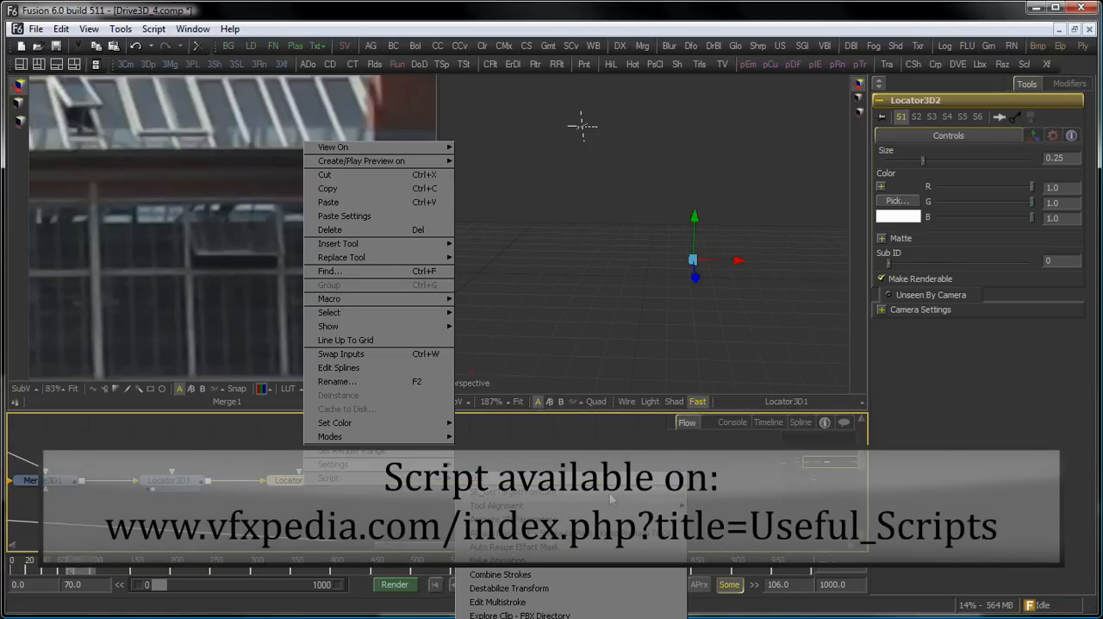
left_click(610, 498)
left_click(614, 297)
left_click(619, 299)
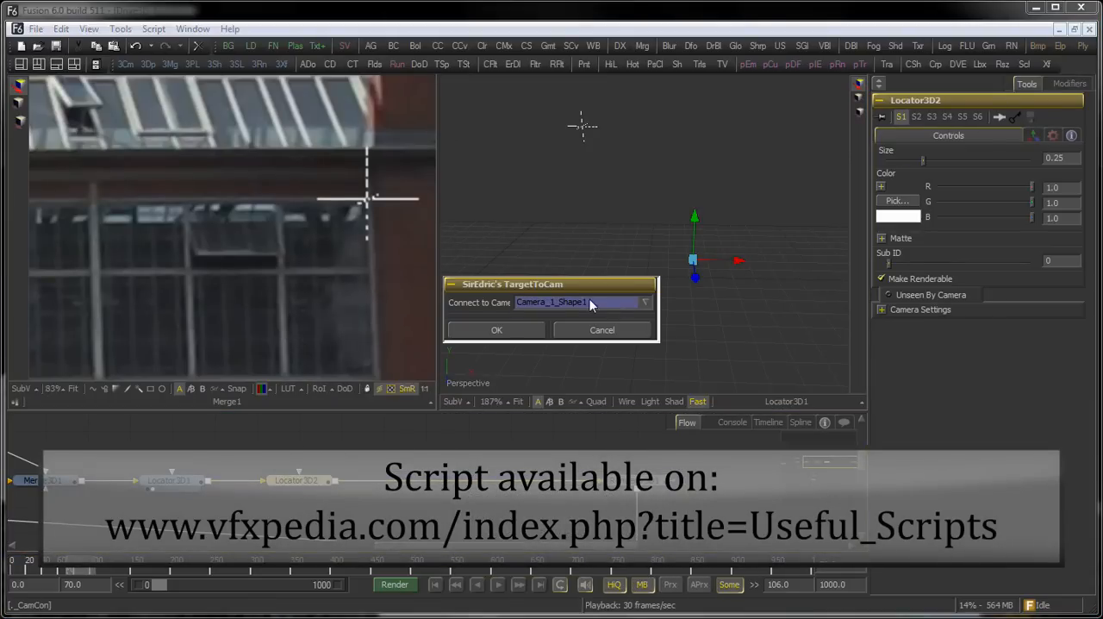
left_click(518, 332)
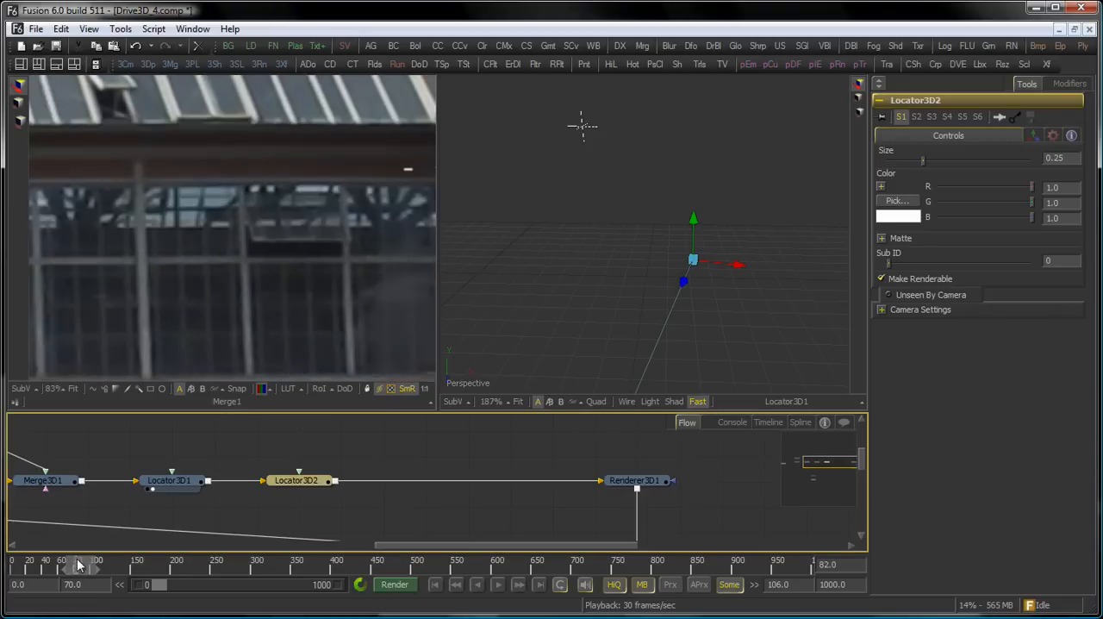
Go to frame 83 and push Locator3D2 away from the camera along its own Z axis to meet the window's upper-right corner.
mouse_move(344, 278)
left_mouse_down()
mouse_move(271, 303)
mouse_move(229, 357)
left_mouse_up()
left_click_drag(405, 260, 211, 351)
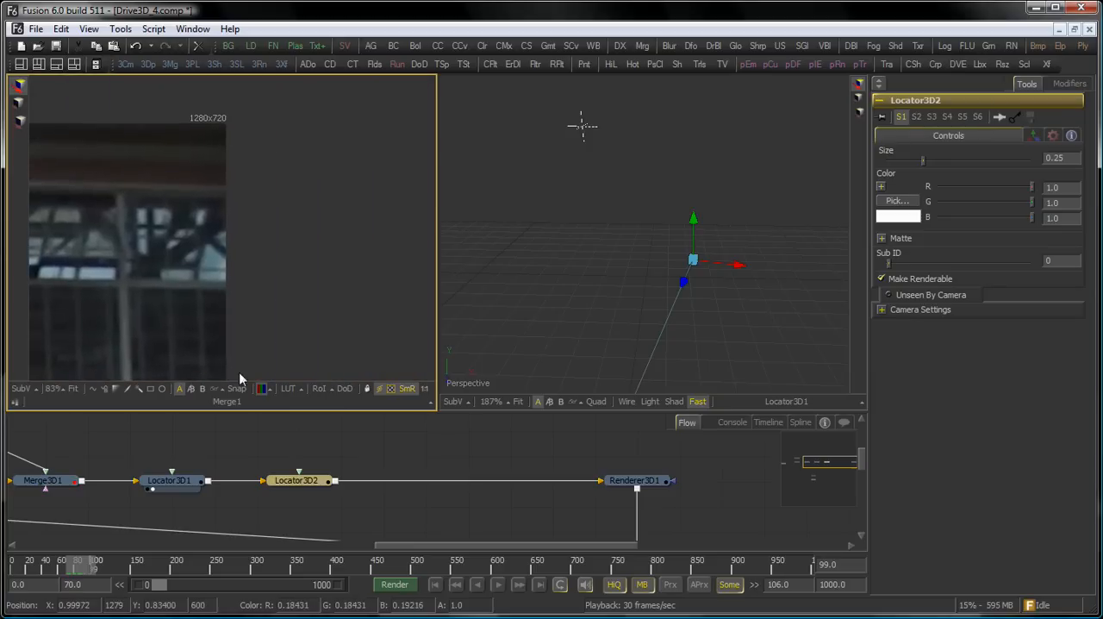
left_click(83, 562)
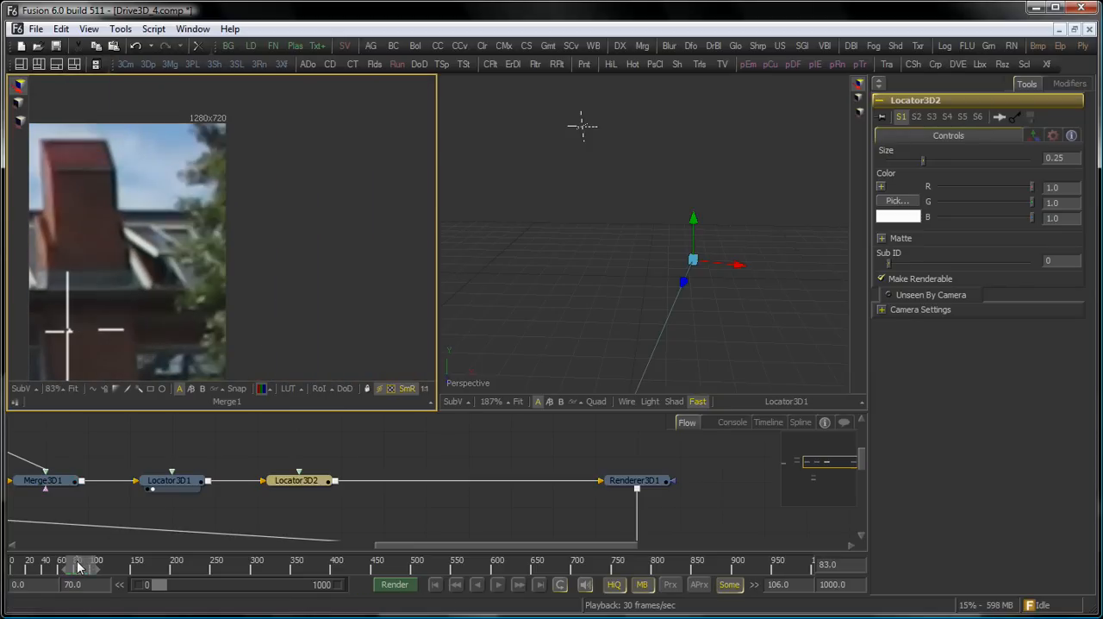
left_click_drag(158, 324, 306, 228)
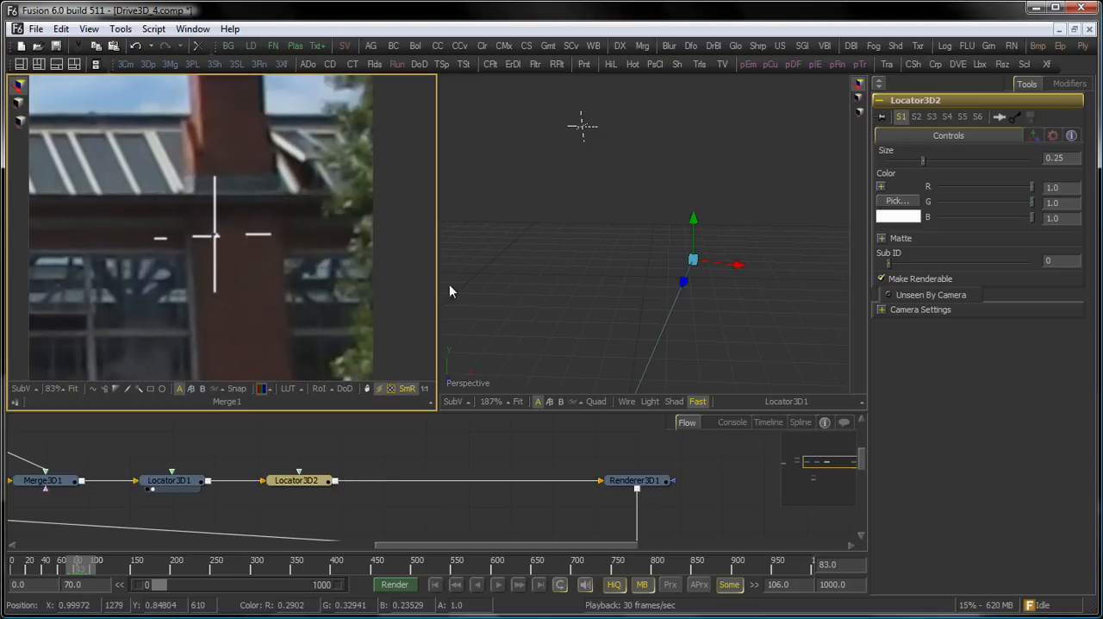
left_click_drag(719, 289, 433, 274)
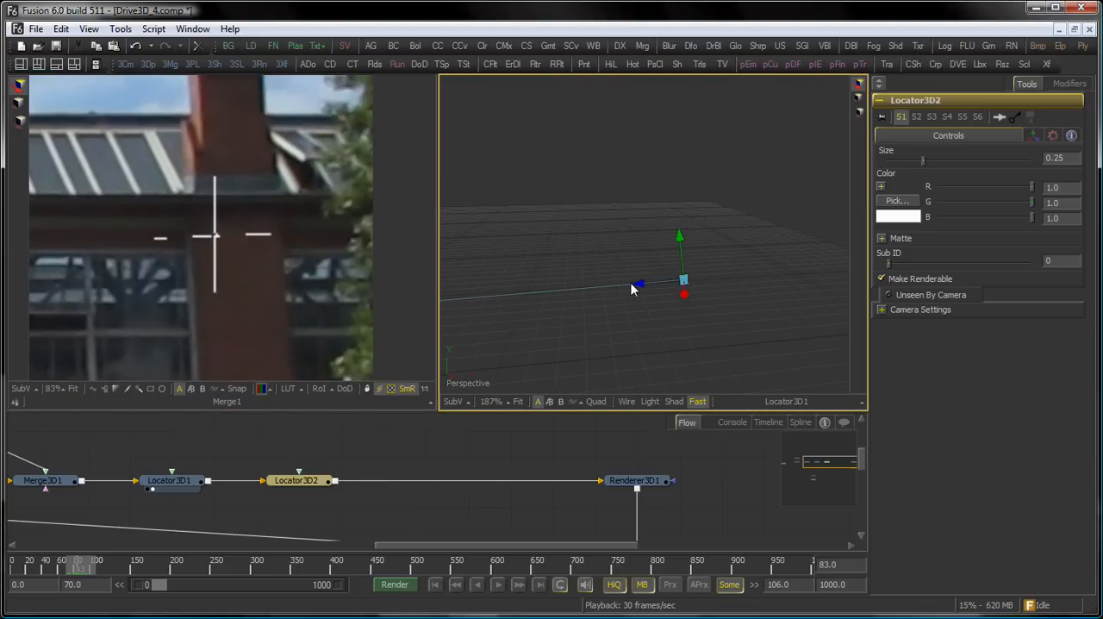
left_click_drag(632, 283, 734, 311)
left_click_drag(668, 302, 1041, 239)
left_click_drag(763, 308, 419, 302)
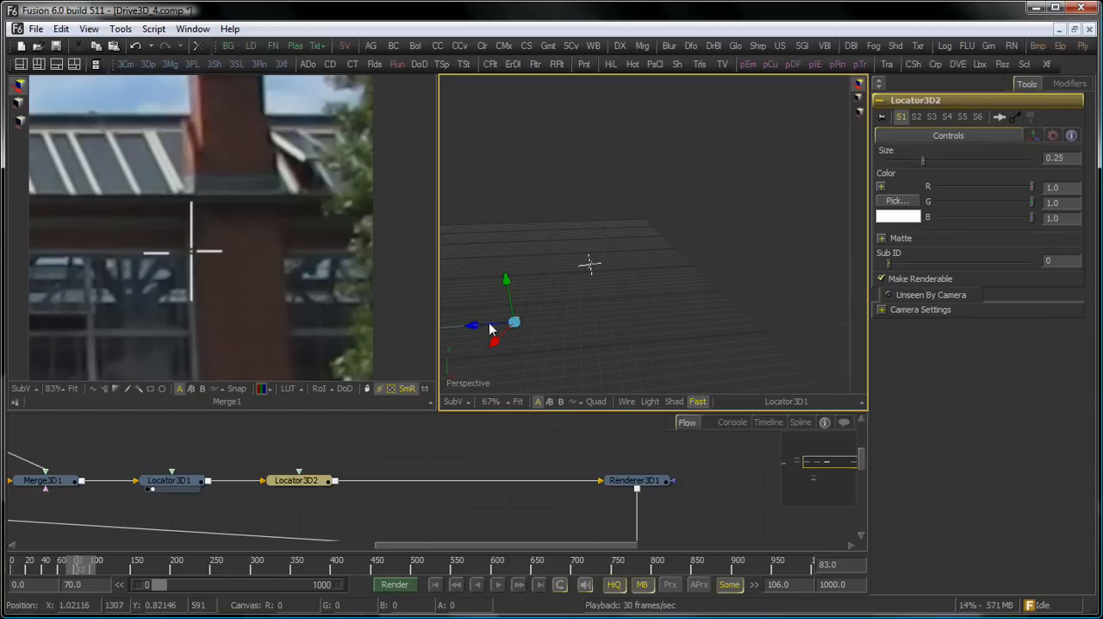
left_click_drag(476, 322, 535, 335)
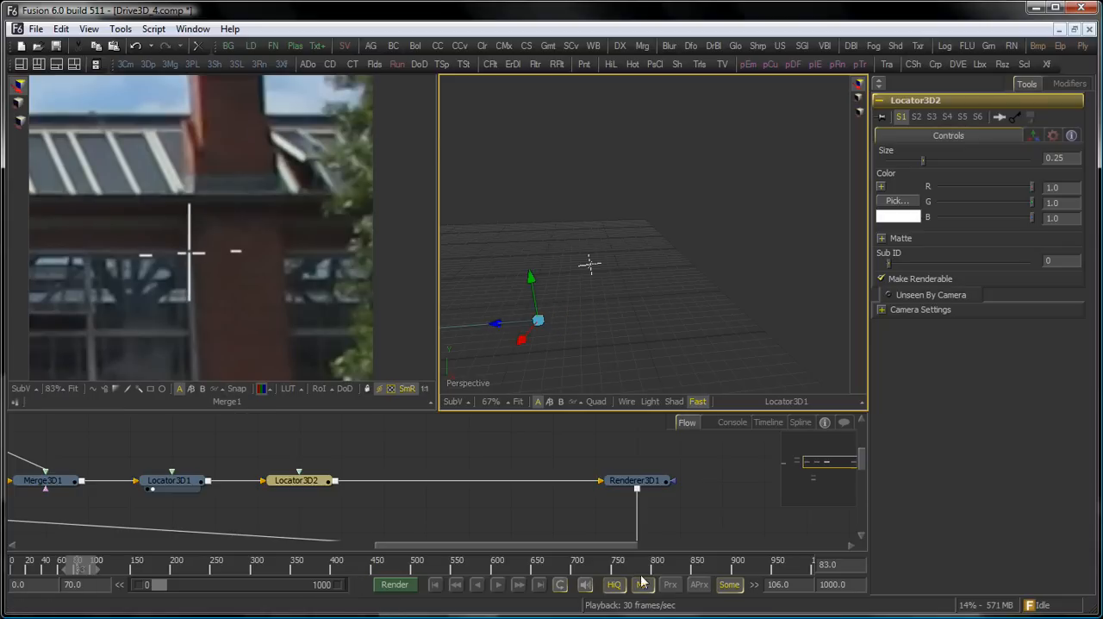
left_click_drag(206, 275, 217, 217)
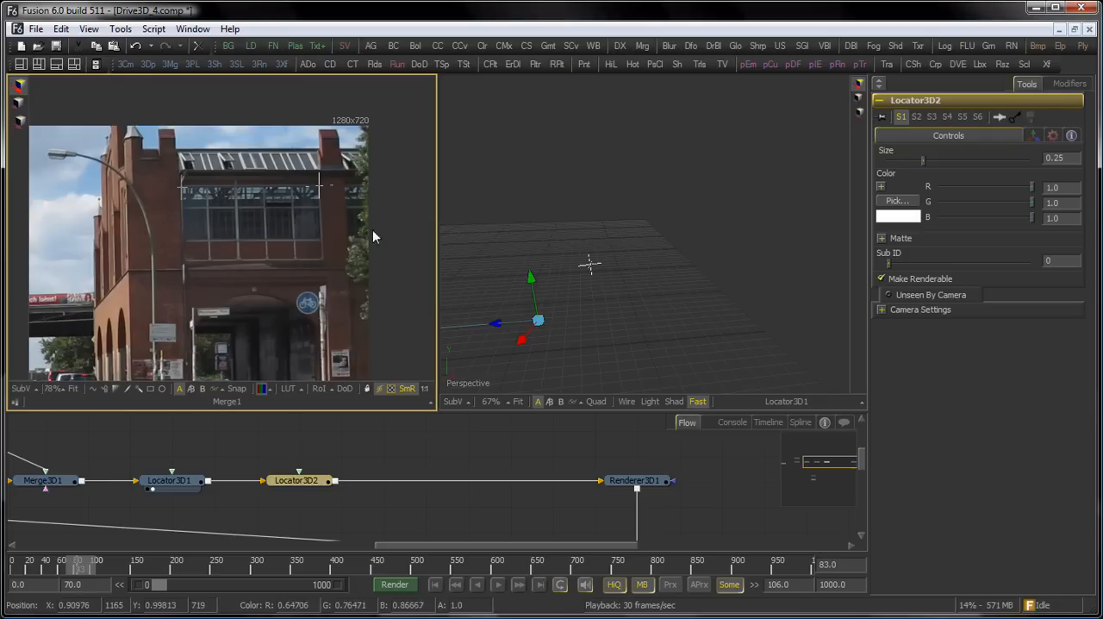
Switch to the composition Drive3D_5_final.comp and play back its Merge2 result.
left_click(193, 28)
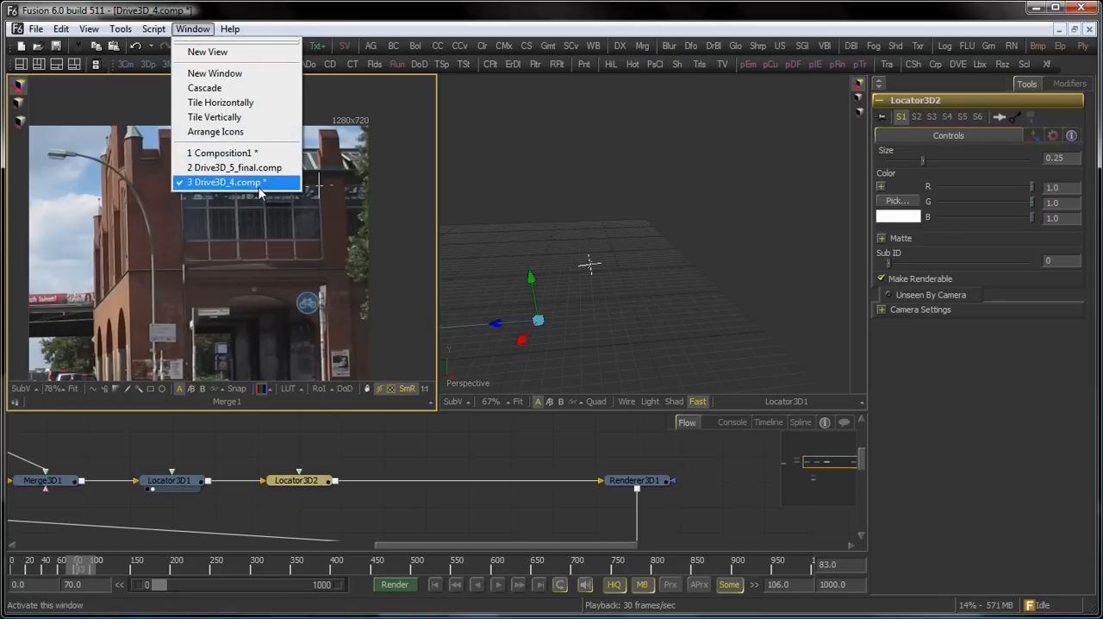
left_click(229, 164)
left_click_drag(565, 438, 540, 331)
left_click_drag(561, 187, 524, 234)
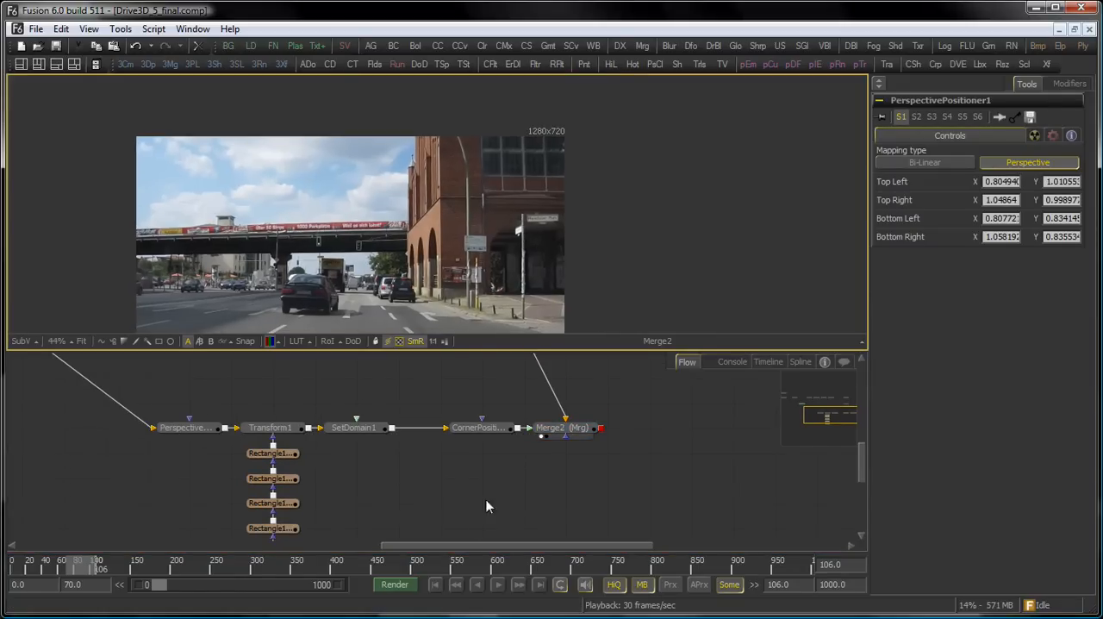
left_click(499, 585)
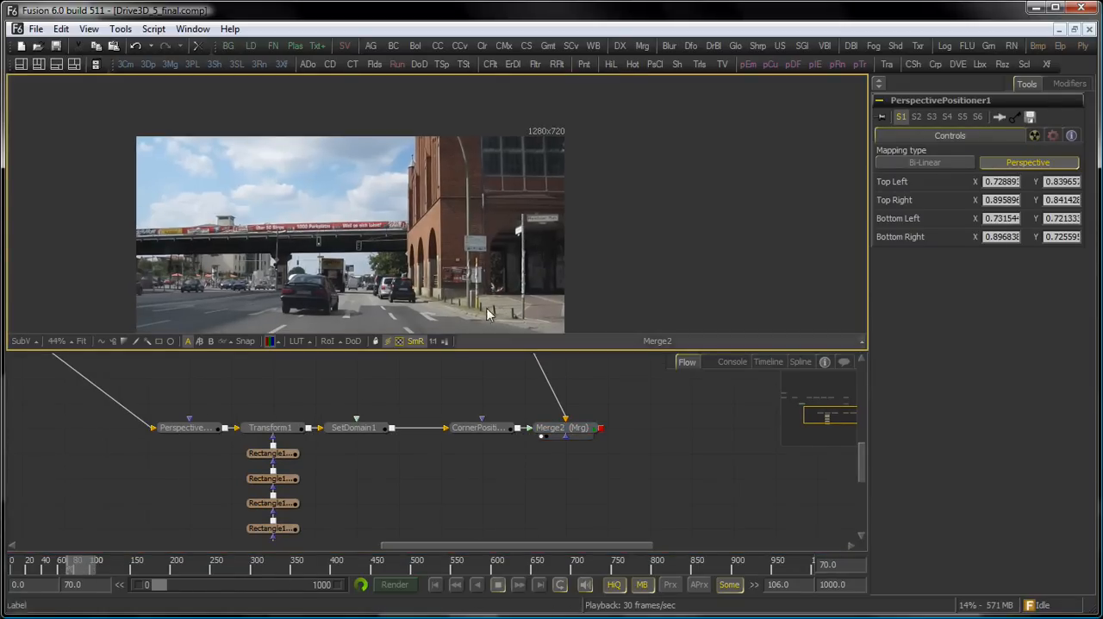
Select CornerPositioner1 to inspect its corner pins on the building window during playback, stopping at frame 79.
left_click_drag(379, 385, 376, 416)
left_click(487, 461)
scroll(418, 197, "up", 3)
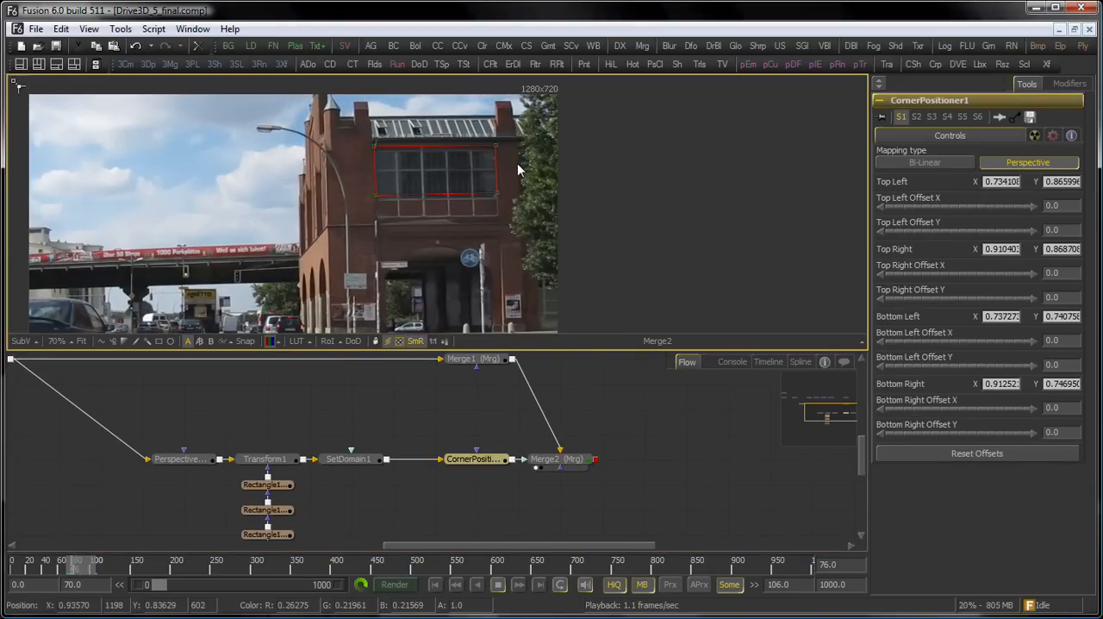
left_click(498, 584)
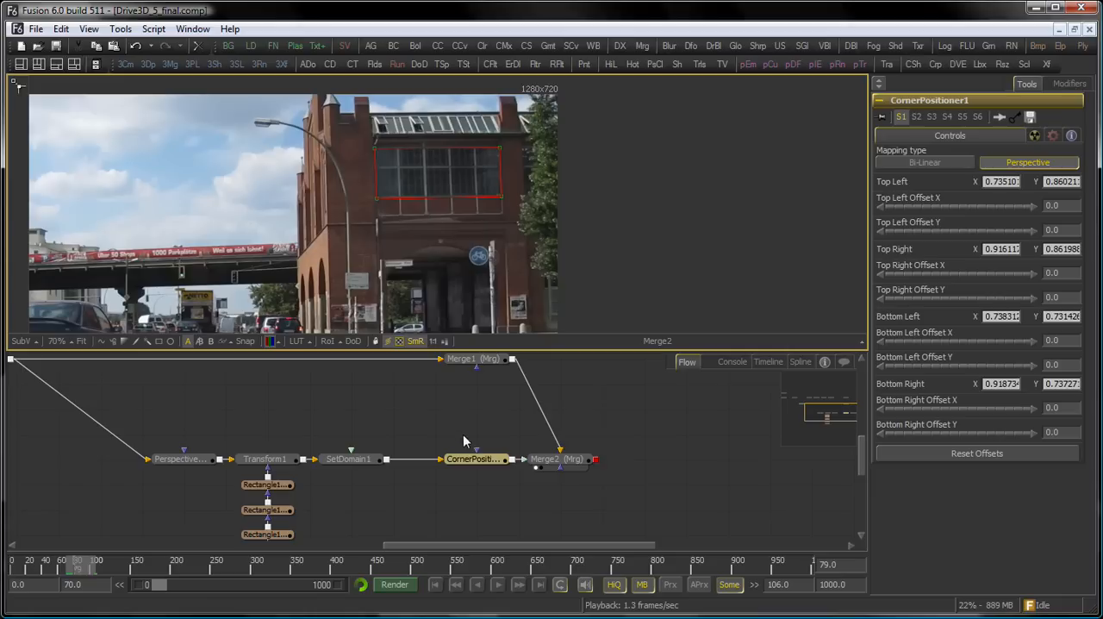
Compare the building window close up in Merge1 and Merge2 at frame 79, ending with Merge2 in the viewer.
left_click_drag(437, 421, 423, 464)
scroll(469, 164, "up", 4)
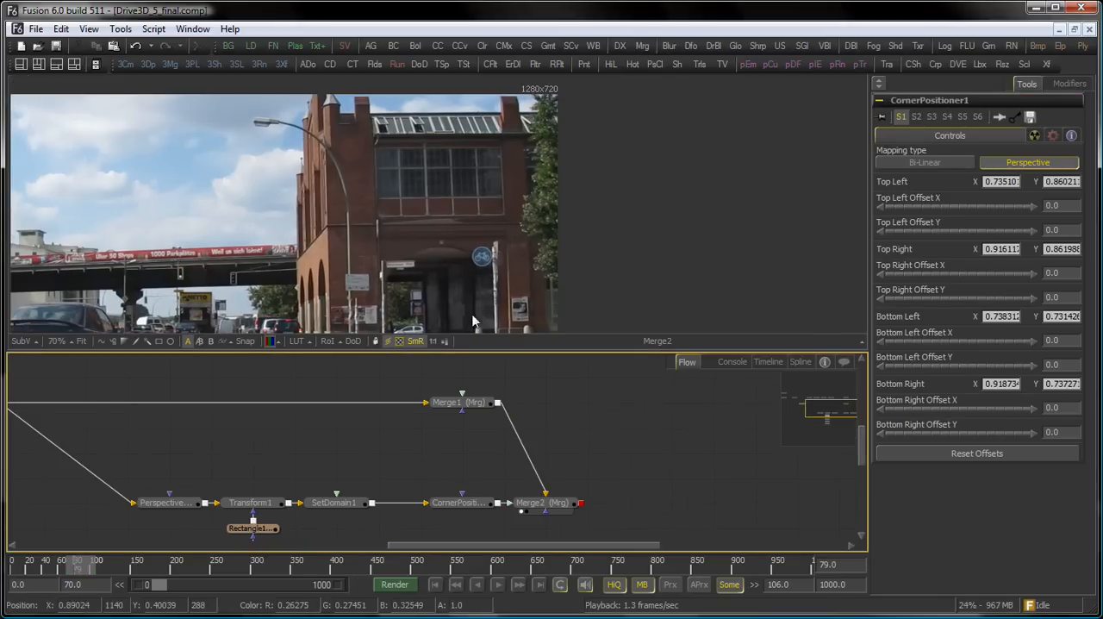
left_click_drag(425, 227, 542, 159)
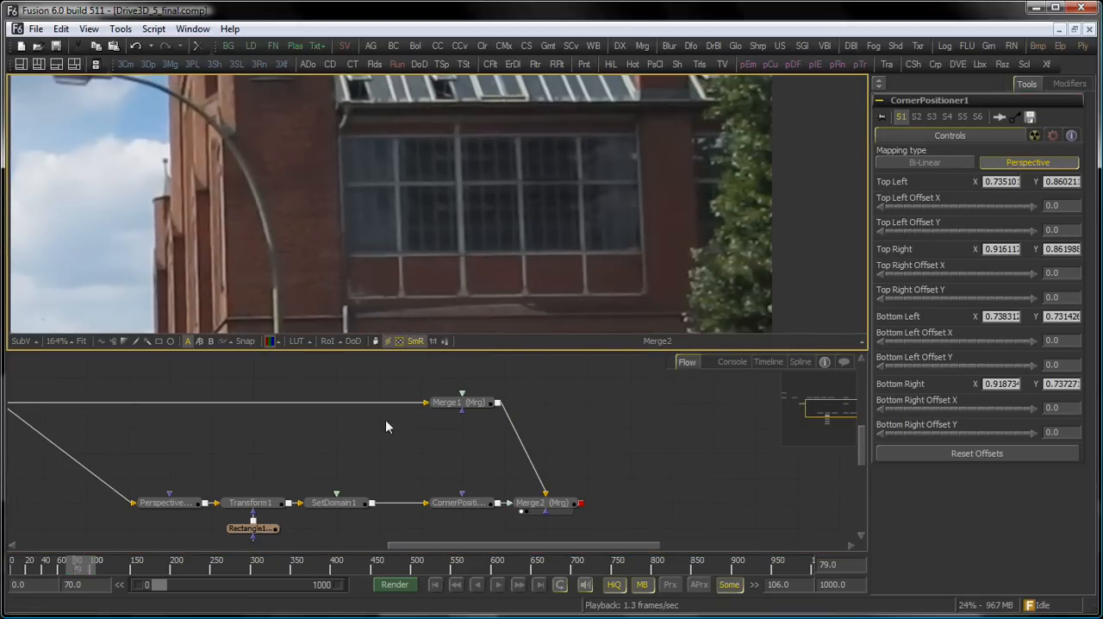
left_click_drag(385, 419, 414, 404)
key("1")
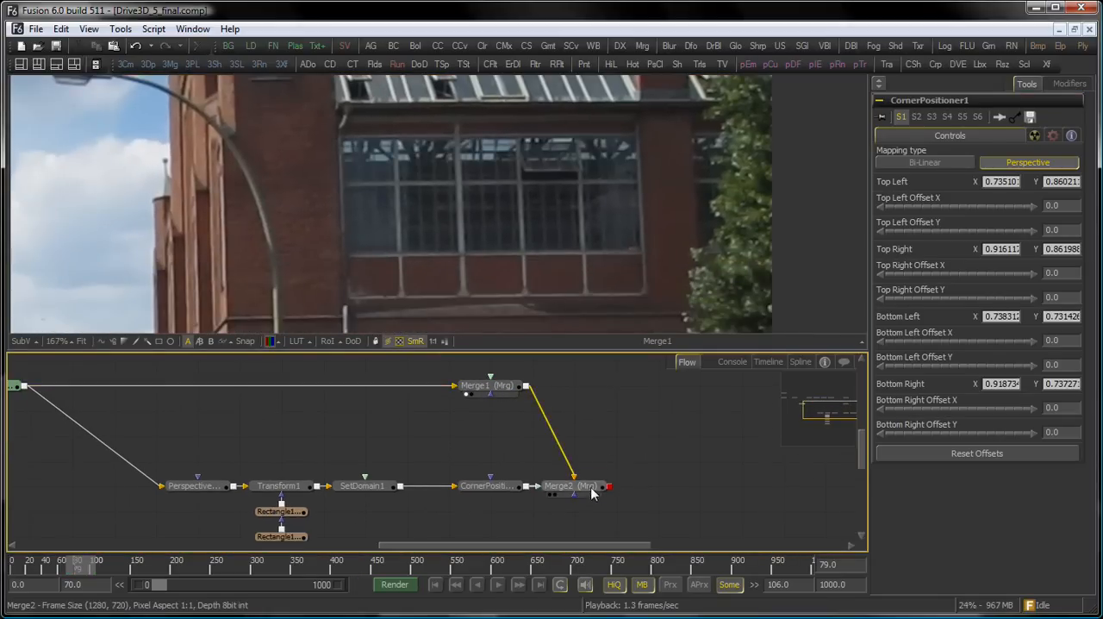
key("1")
scroll(597, 204, "down", 4)
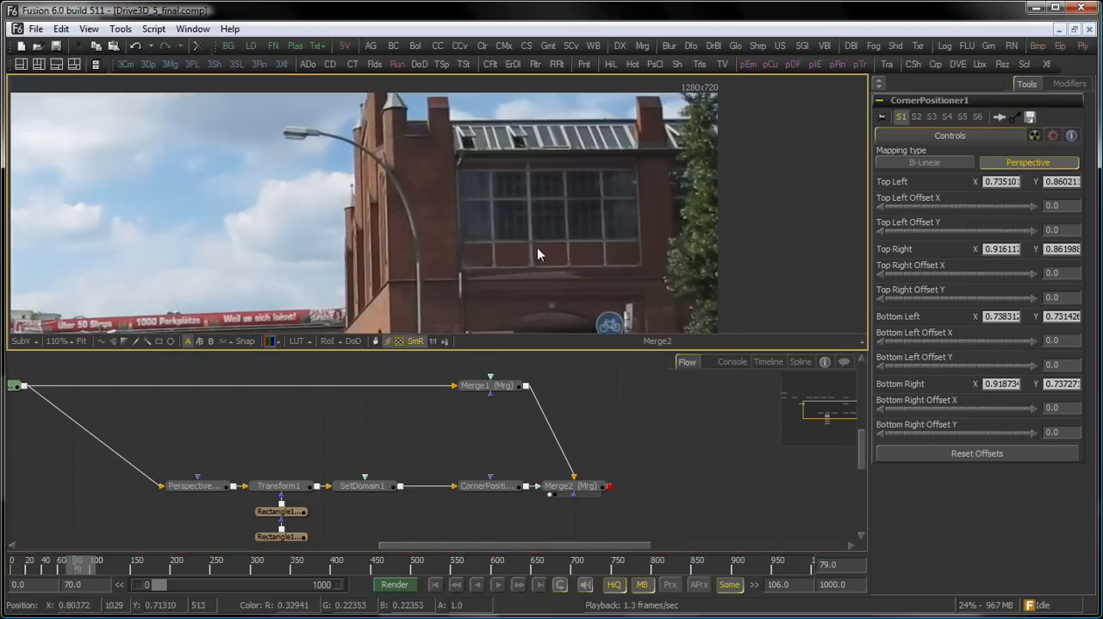